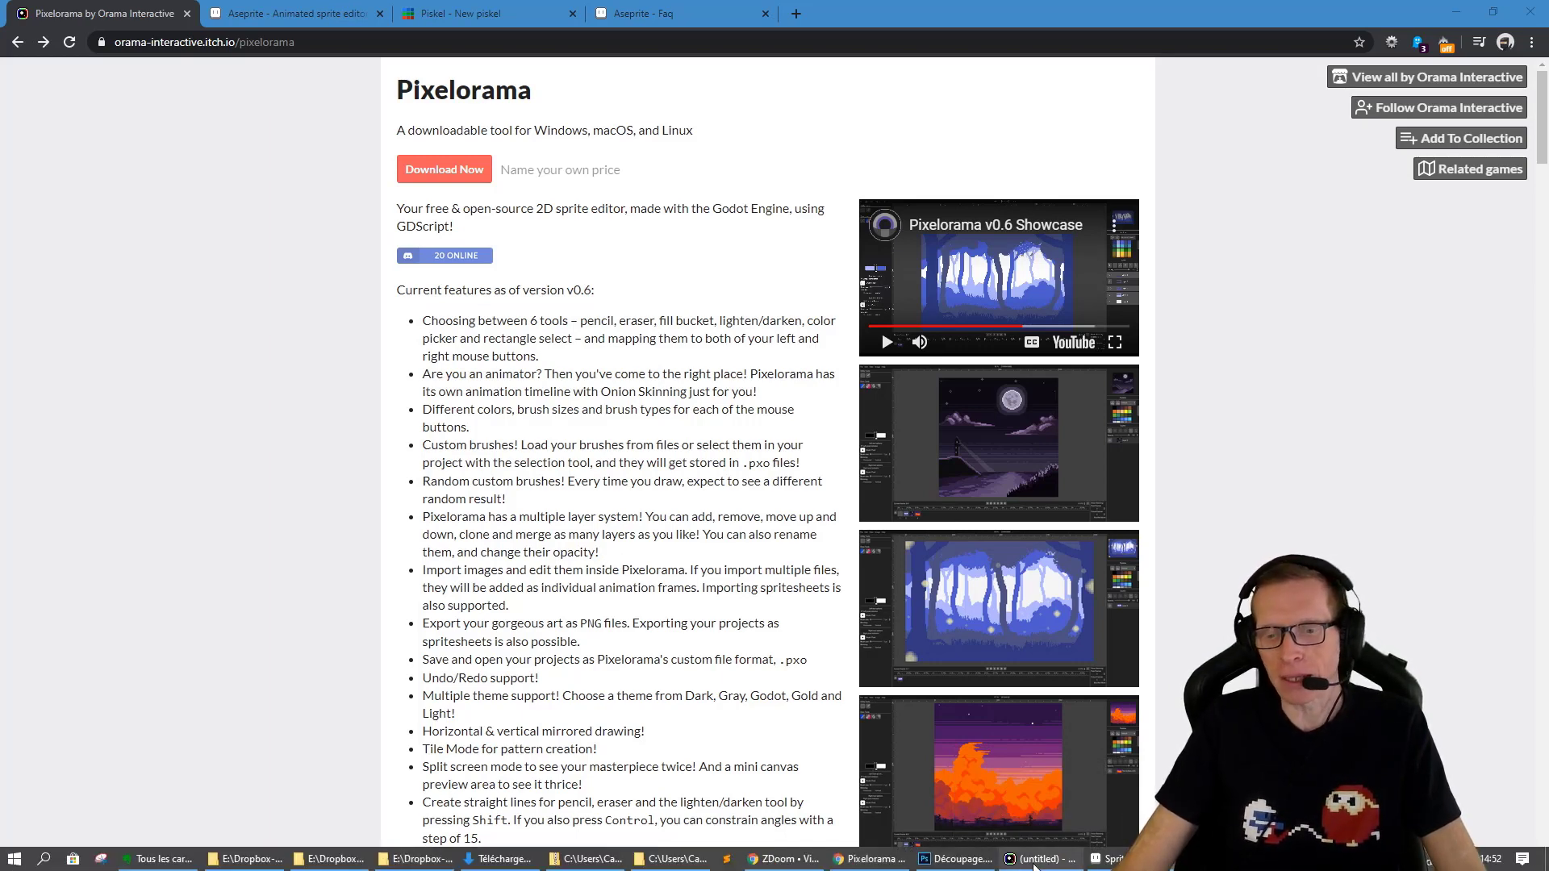
Switch to Pixelorama, widen the second canvas view and zoom its preview of the sprite out
left_click(1034, 861)
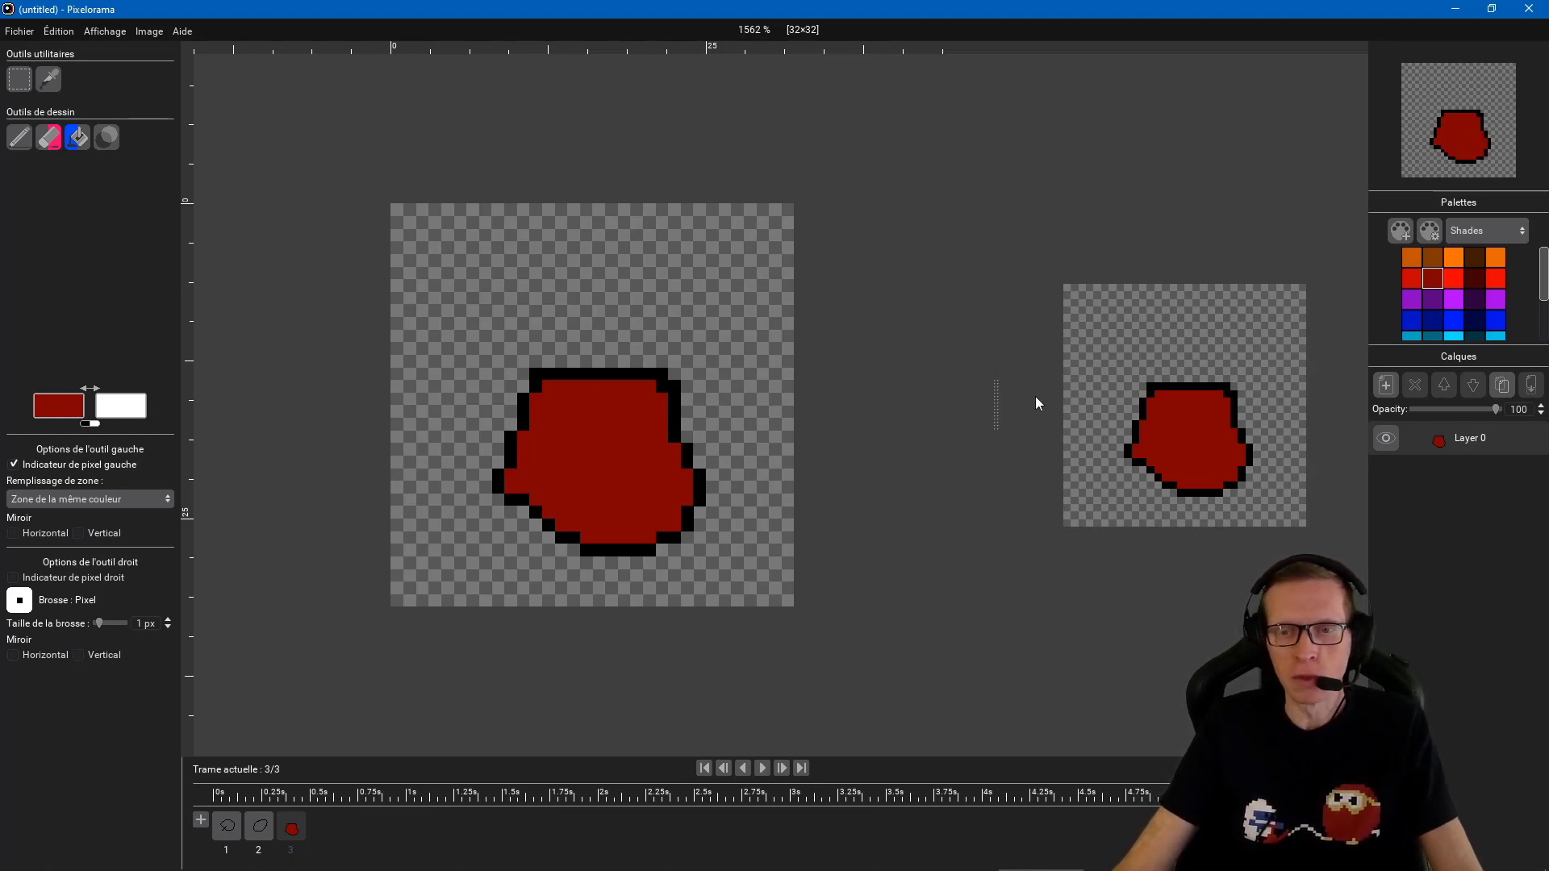
left_click_drag(994, 409, 917, 423)
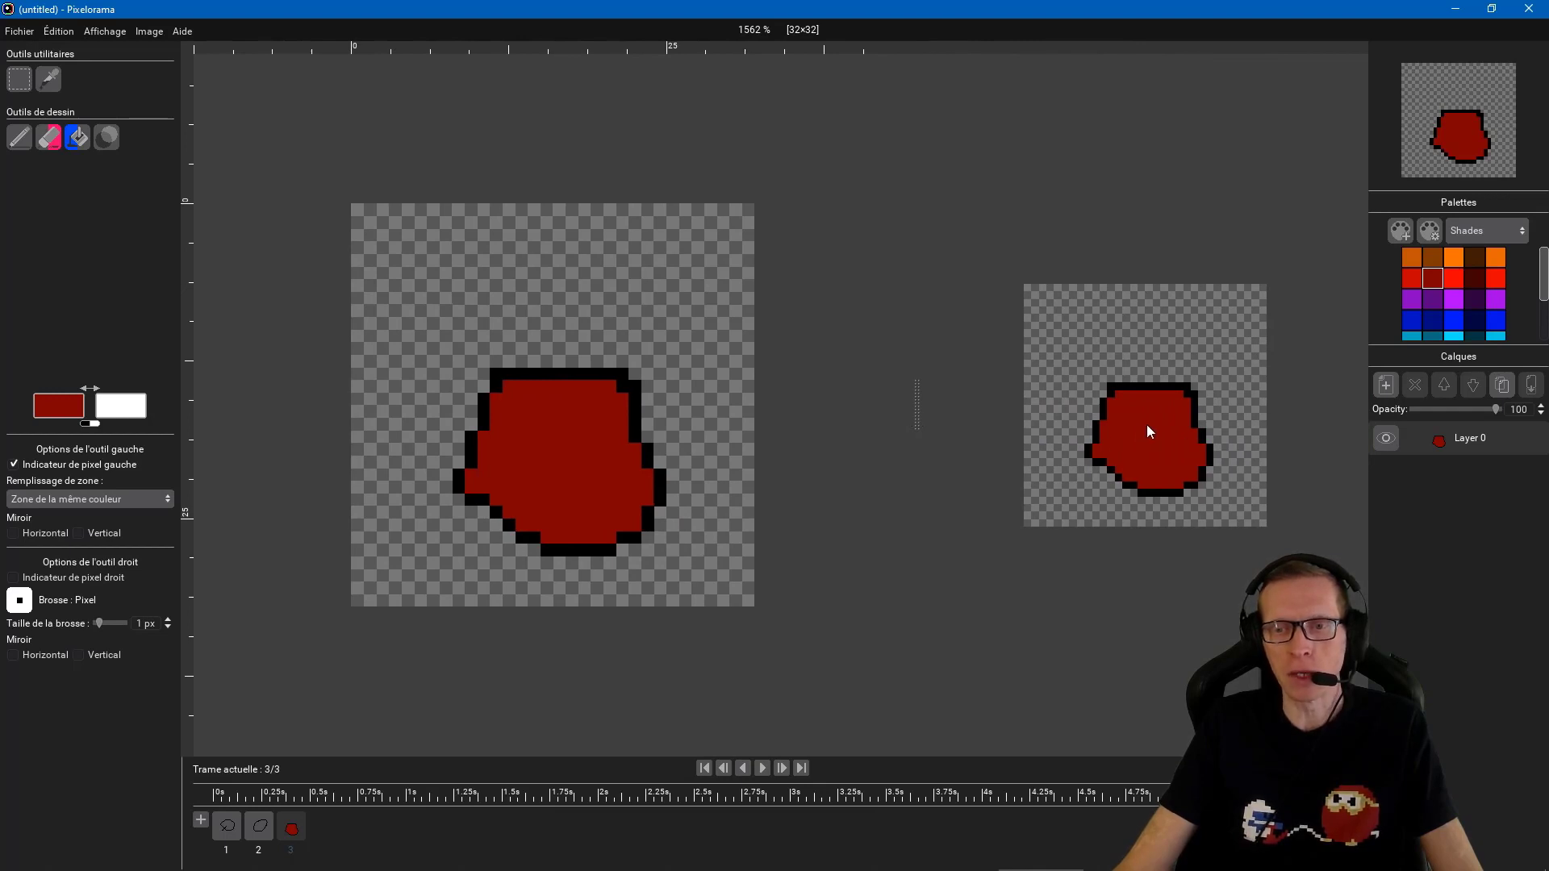
scroll(1147, 426, "down", 5)
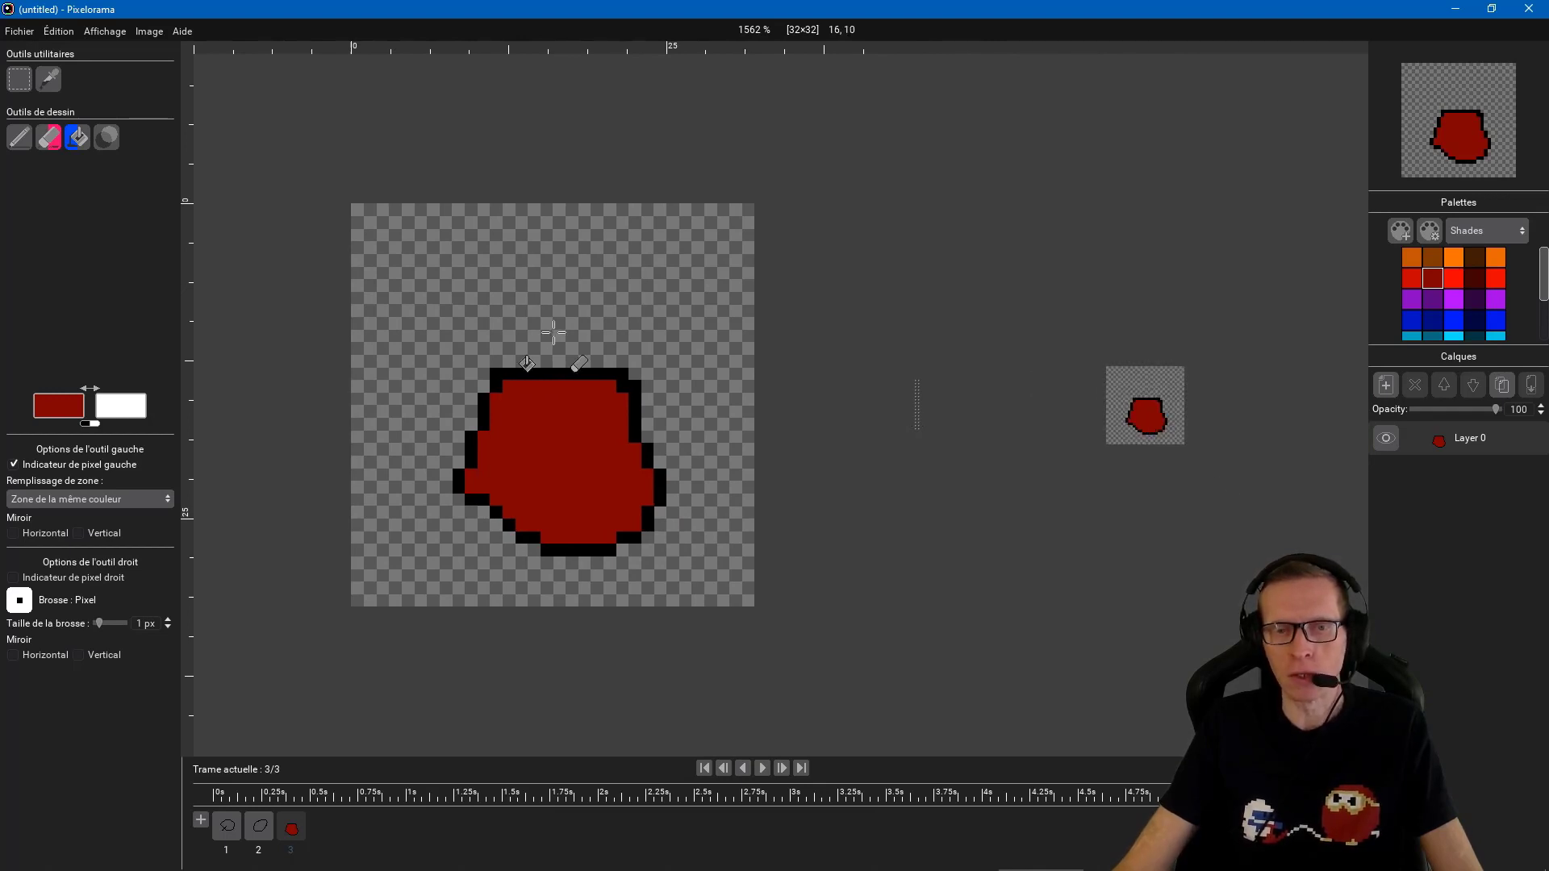
Try filling the transparent background around the shape on frame 3 with dark red
left_click(553, 332)
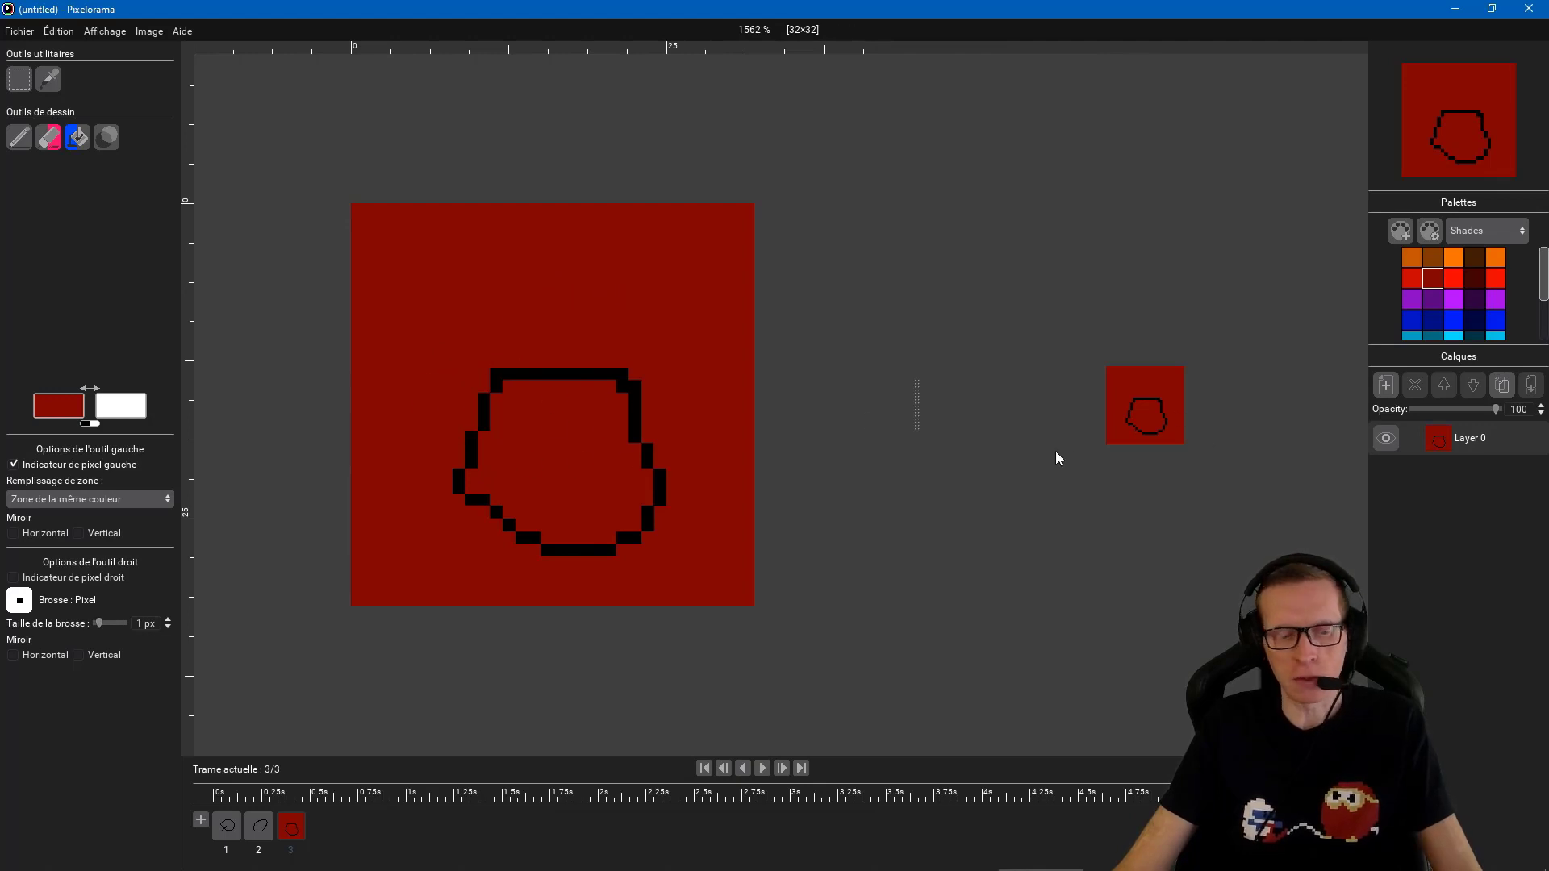
key("ctrl+z")
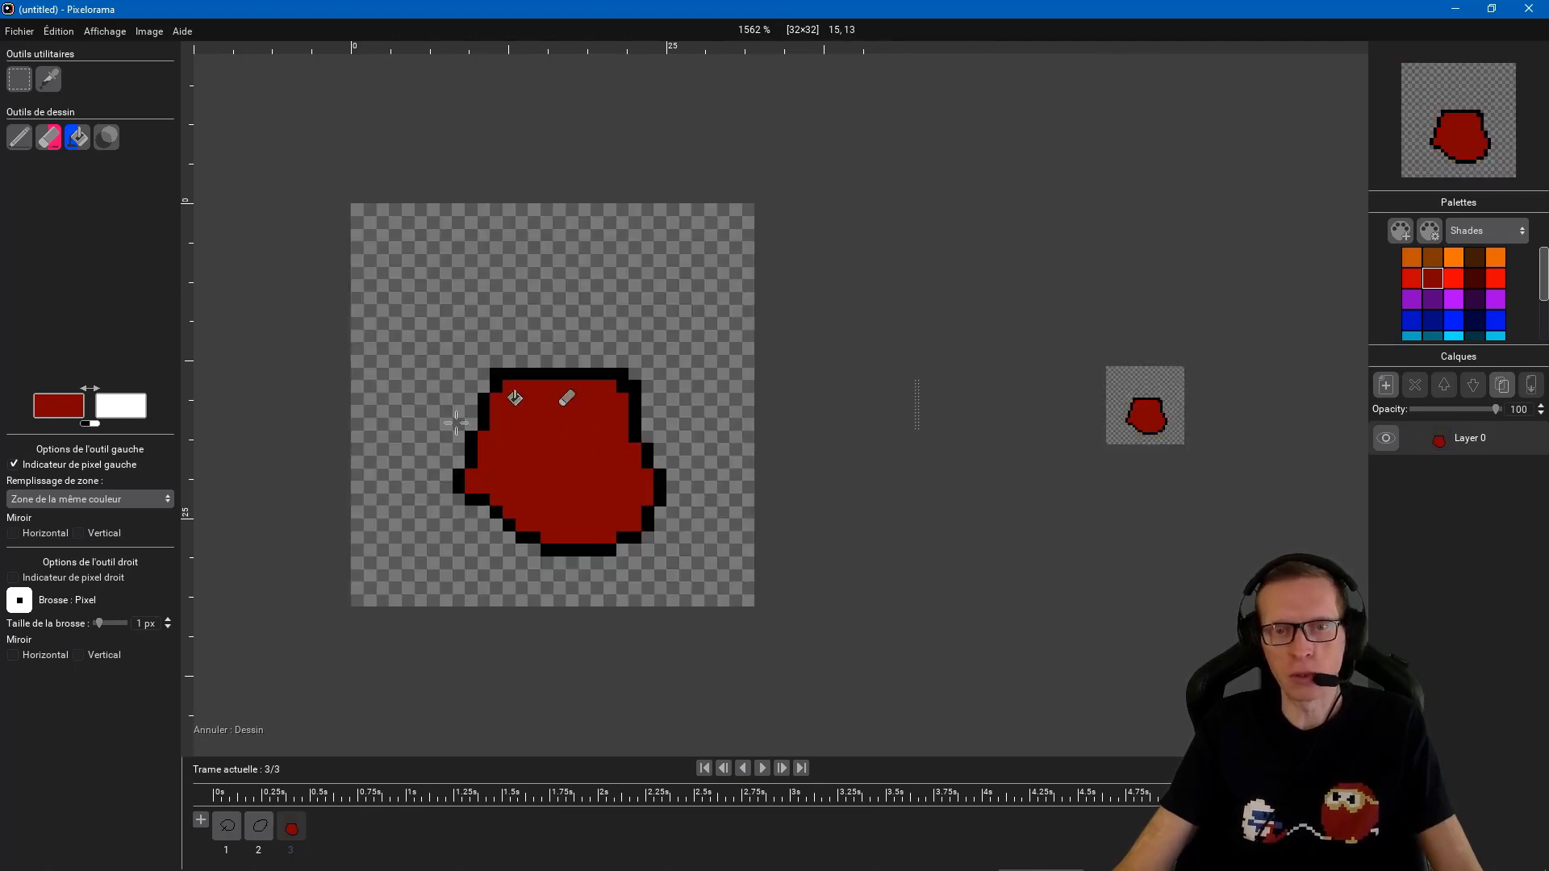
Look through animation frames 1 to 3 individually, and play the animation from frame 1
left_click(269, 836)
left_click(278, 834)
left_click(234, 831)
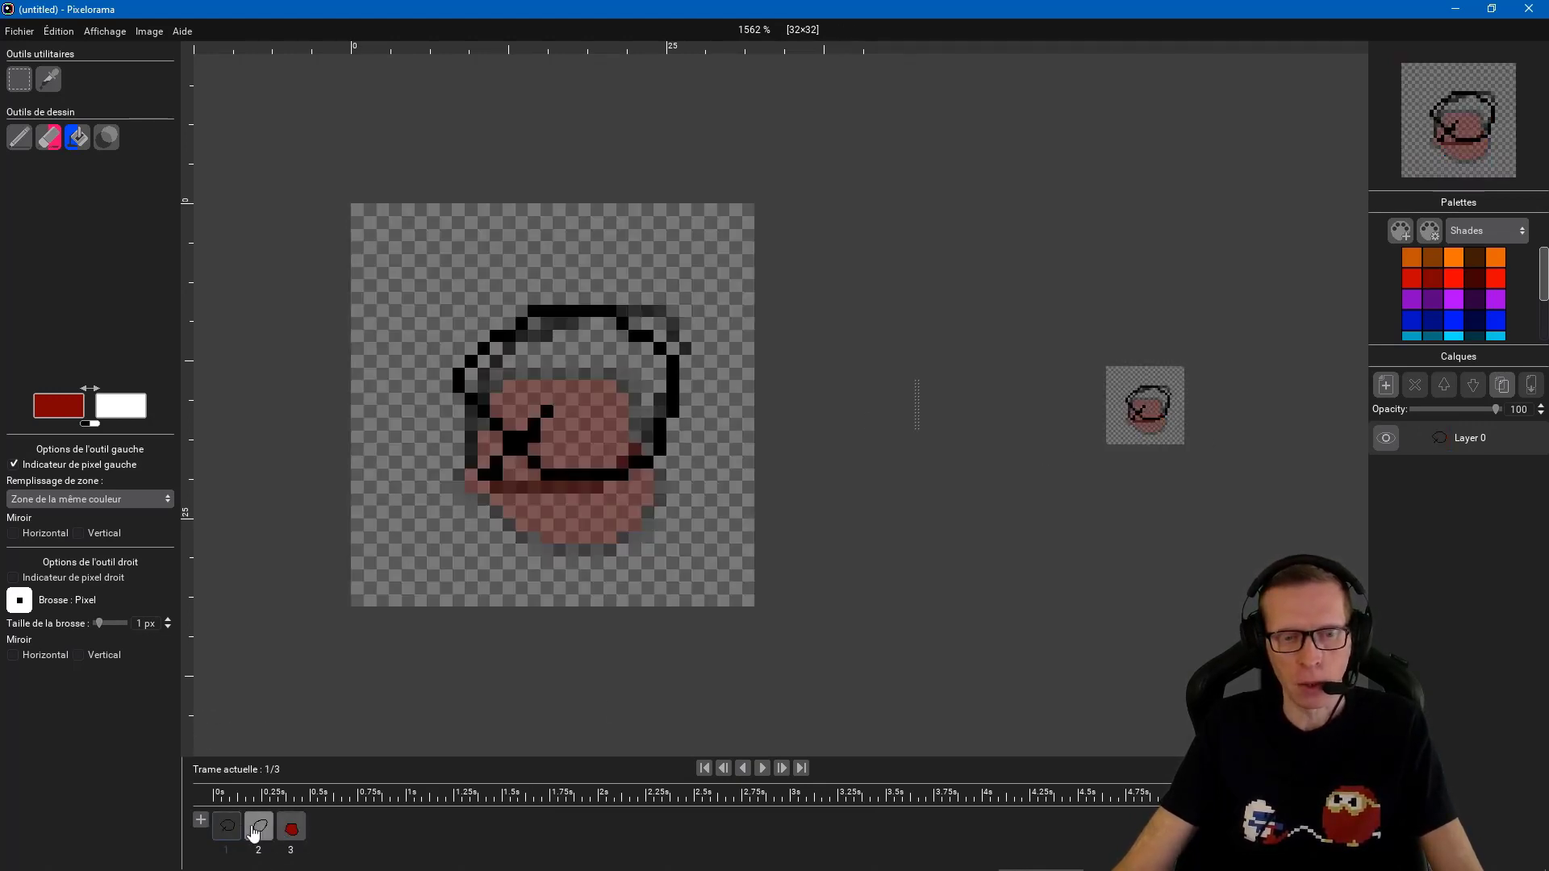
left_click(253, 833)
left_click(297, 831)
left_click(256, 831)
left_click(226, 831)
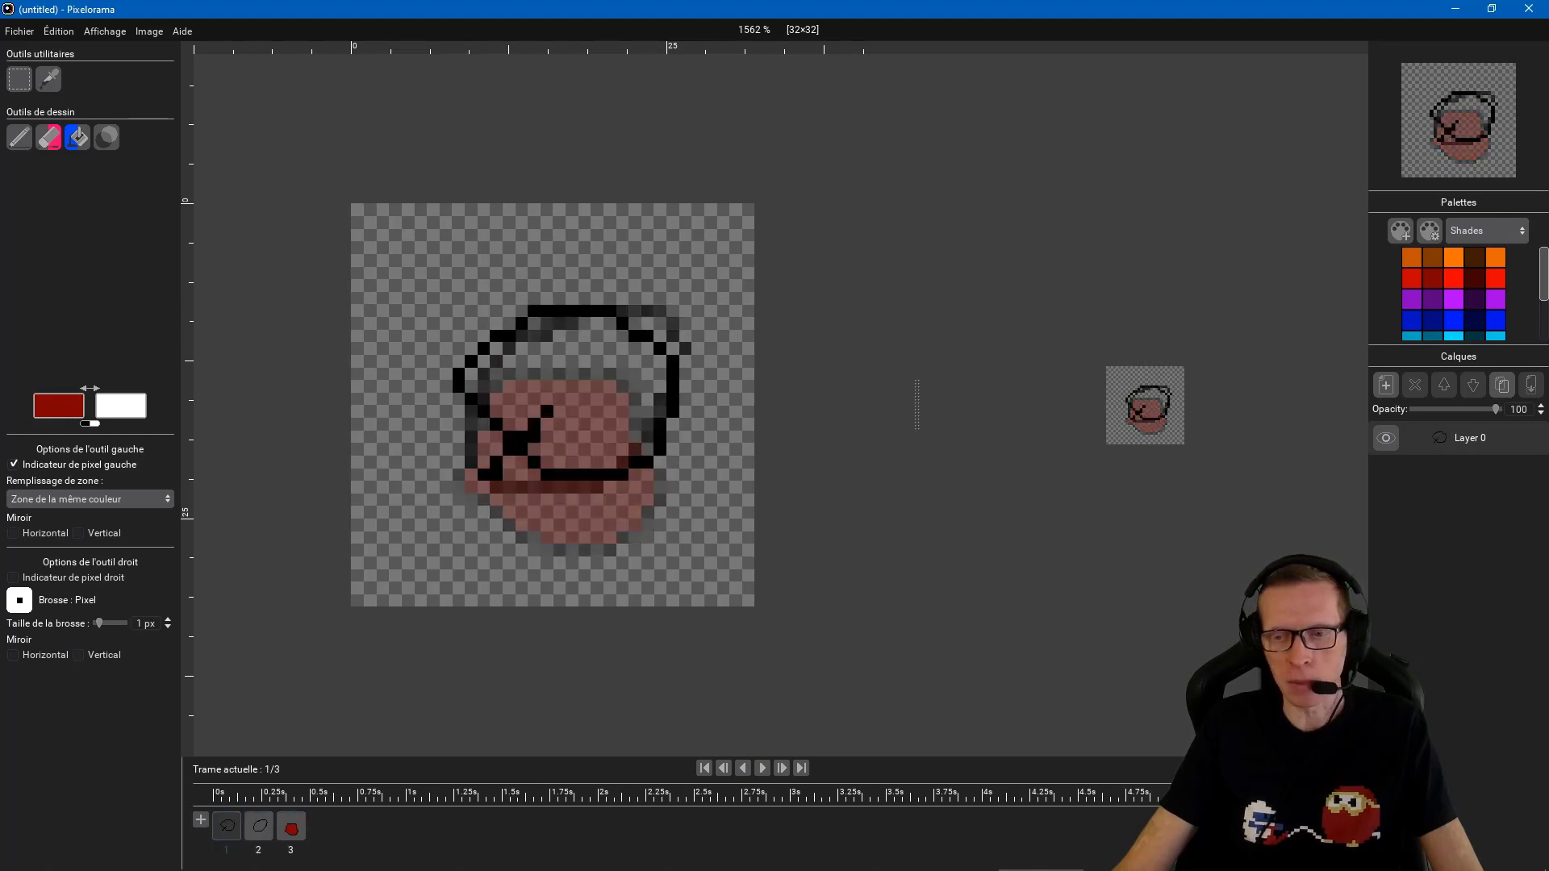
left_click(763, 769)
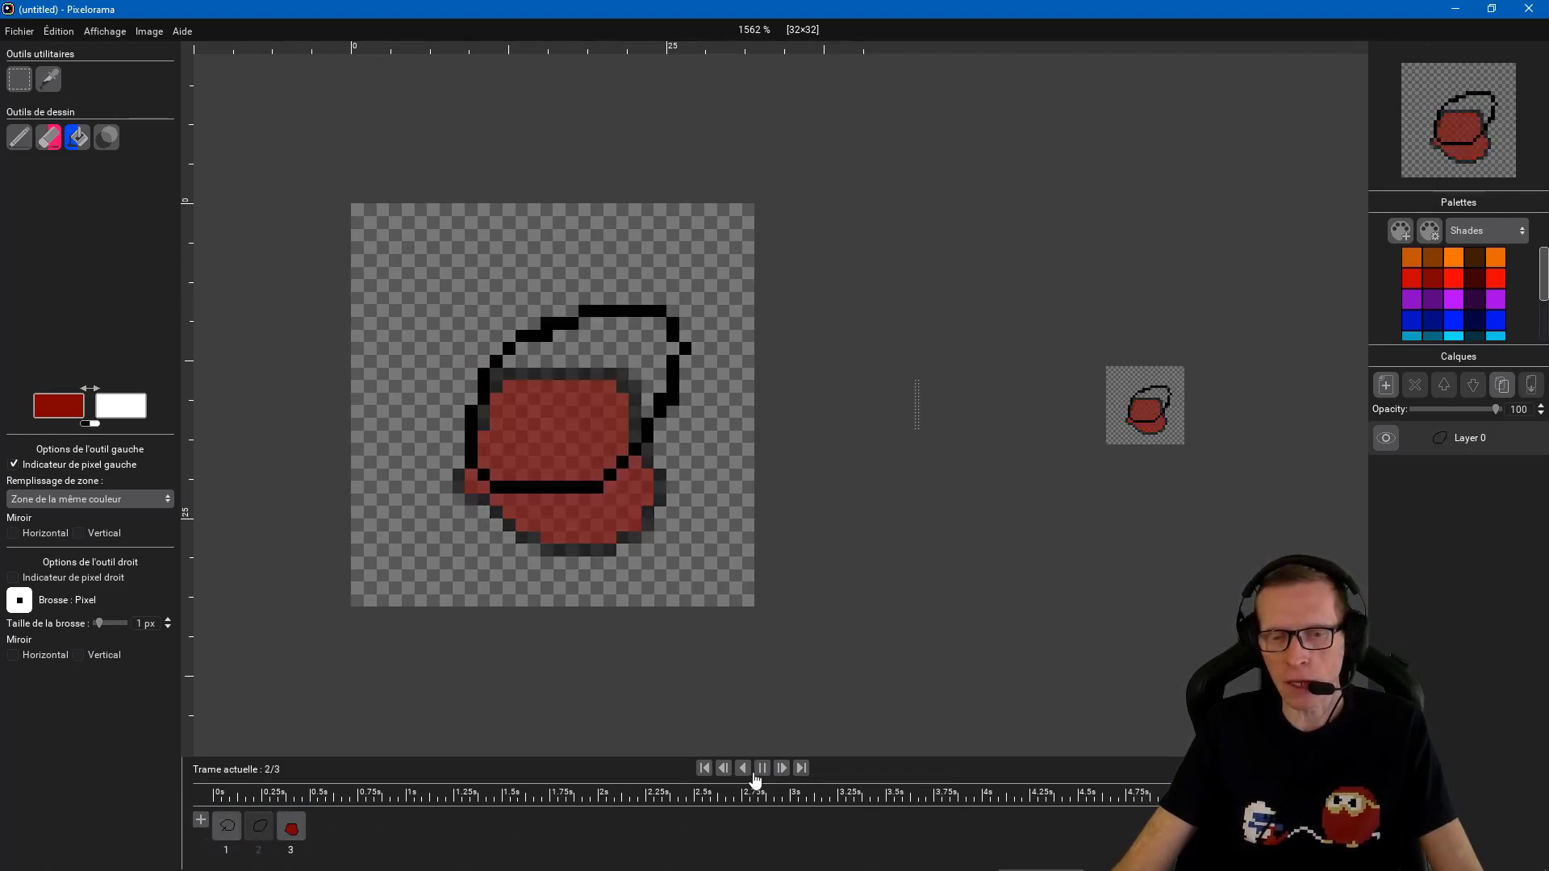
left_click(761, 768)
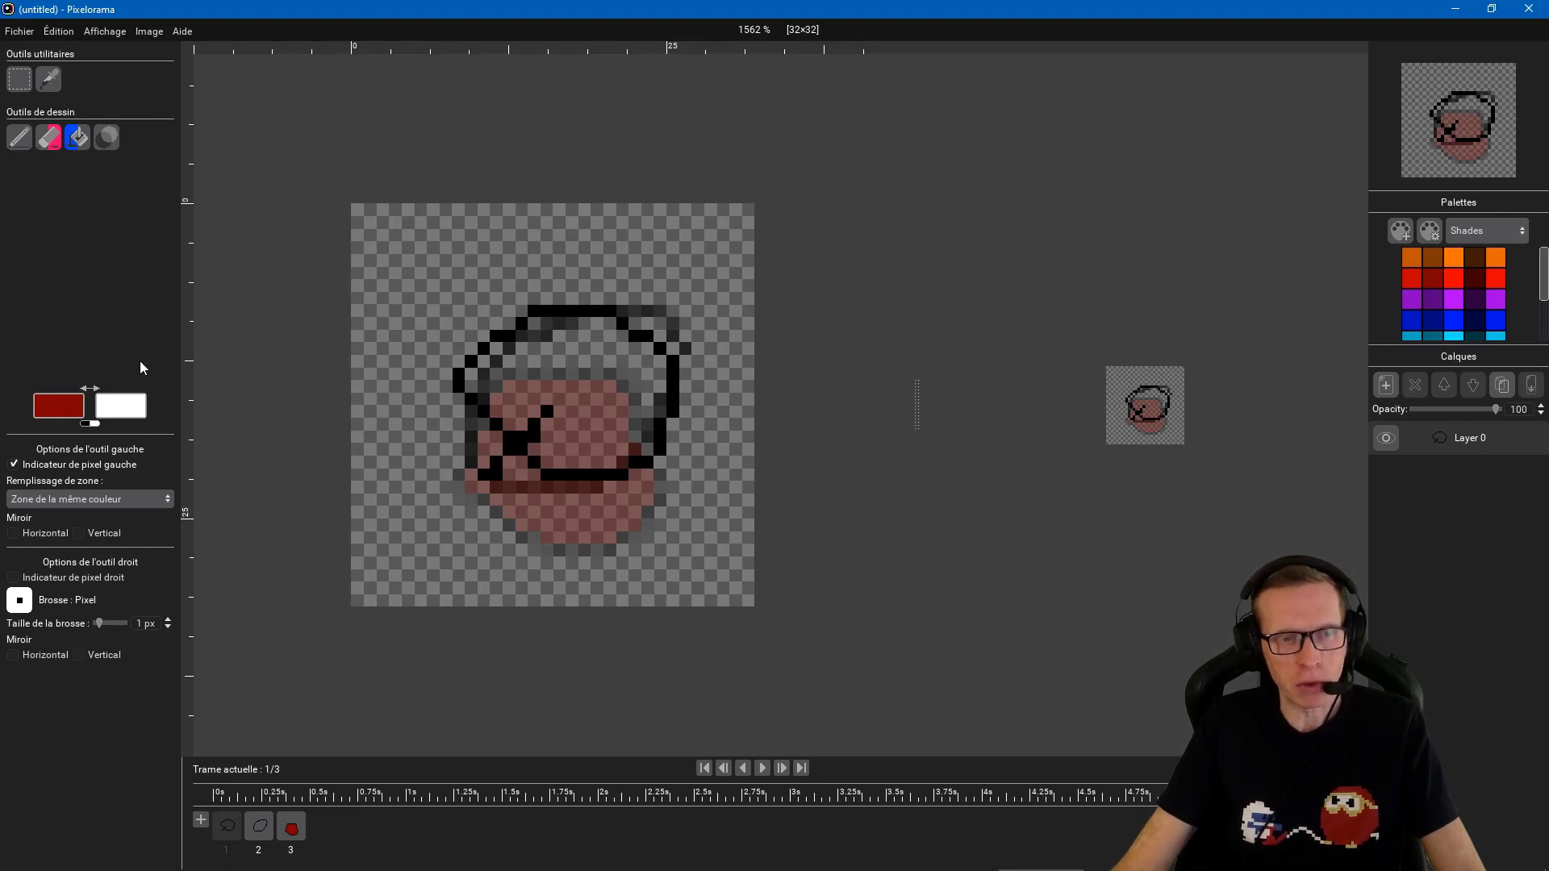
Preview the Godot, Gold and Light interface themes in the preferences, and set the theme to Gray
left_click(14, 37)
mouse_move(58, 31)
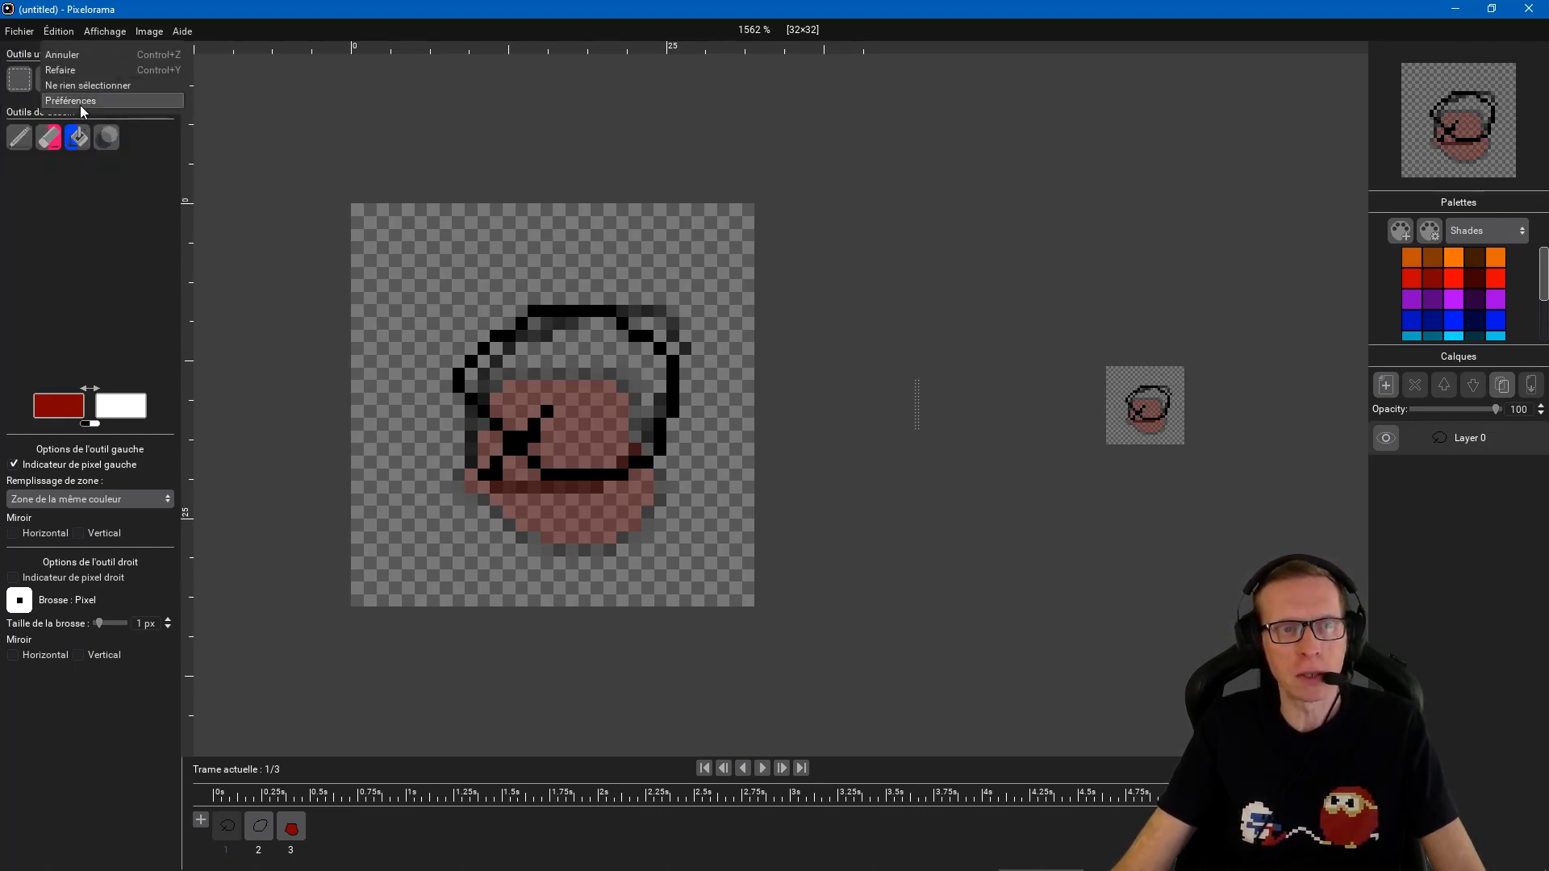
left_click(80, 102)
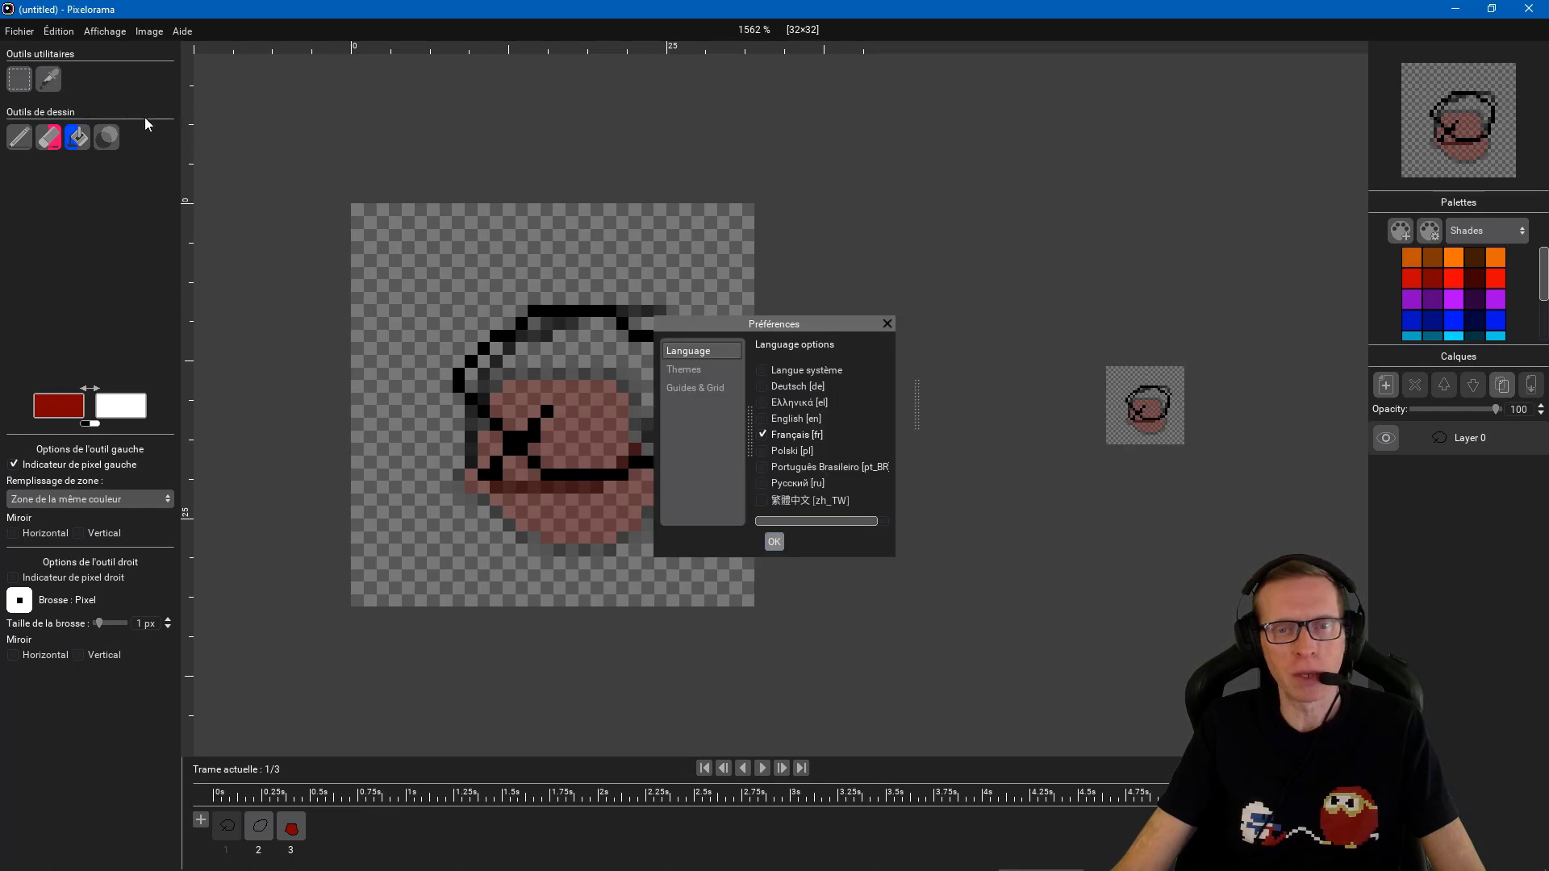
left_click(684, 370)
left_click(783, 386)
left_click(784, 402)
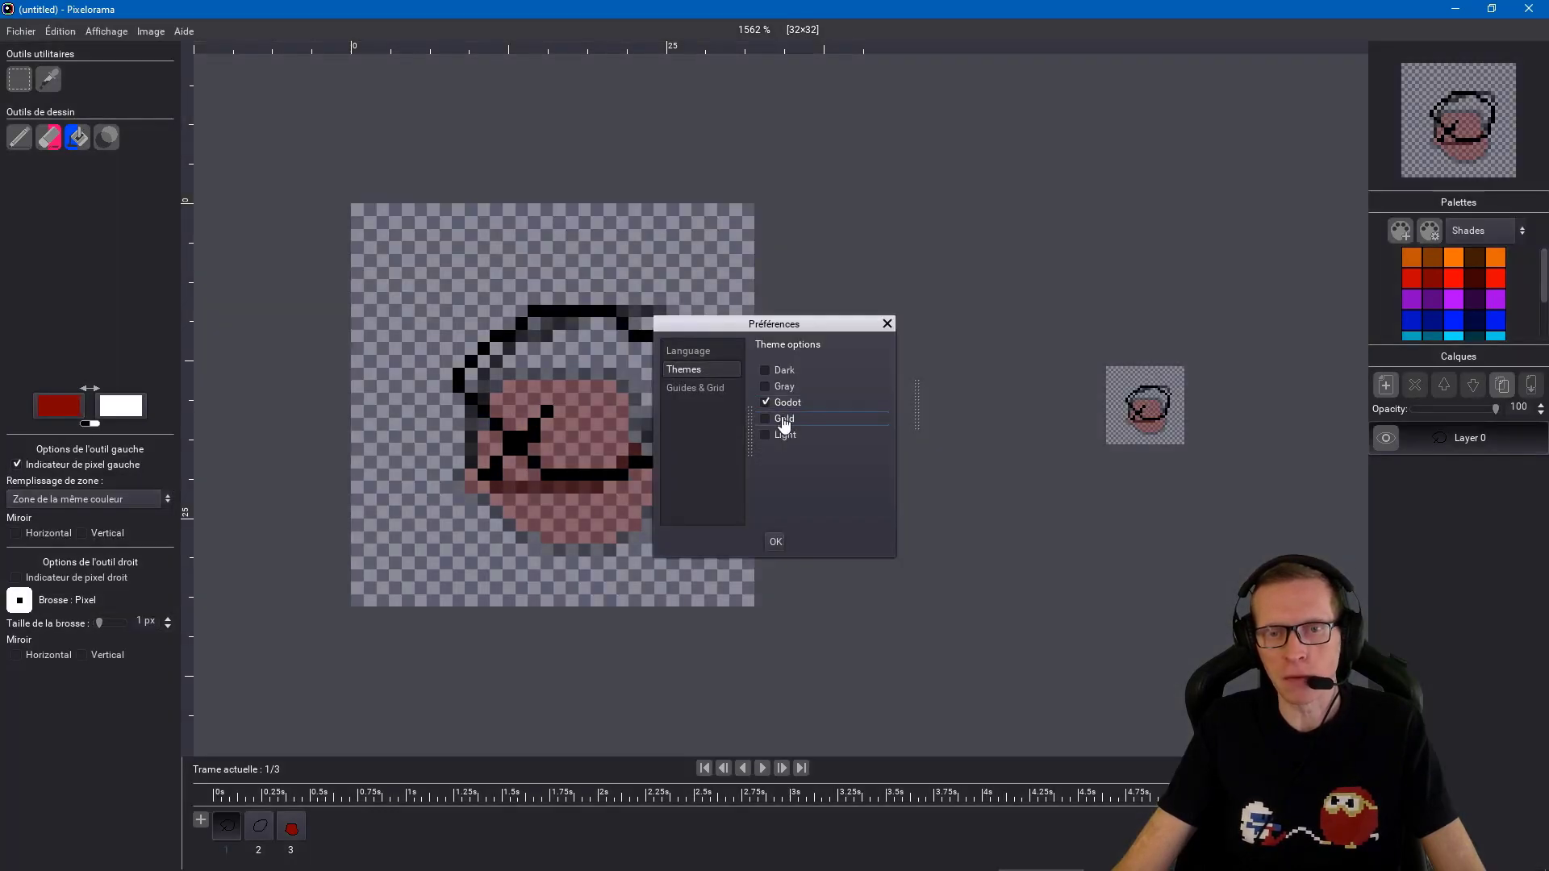
left_click(785, 418)
left_click(785, 434)
left_click(784, 418)
left_click(786, 402)
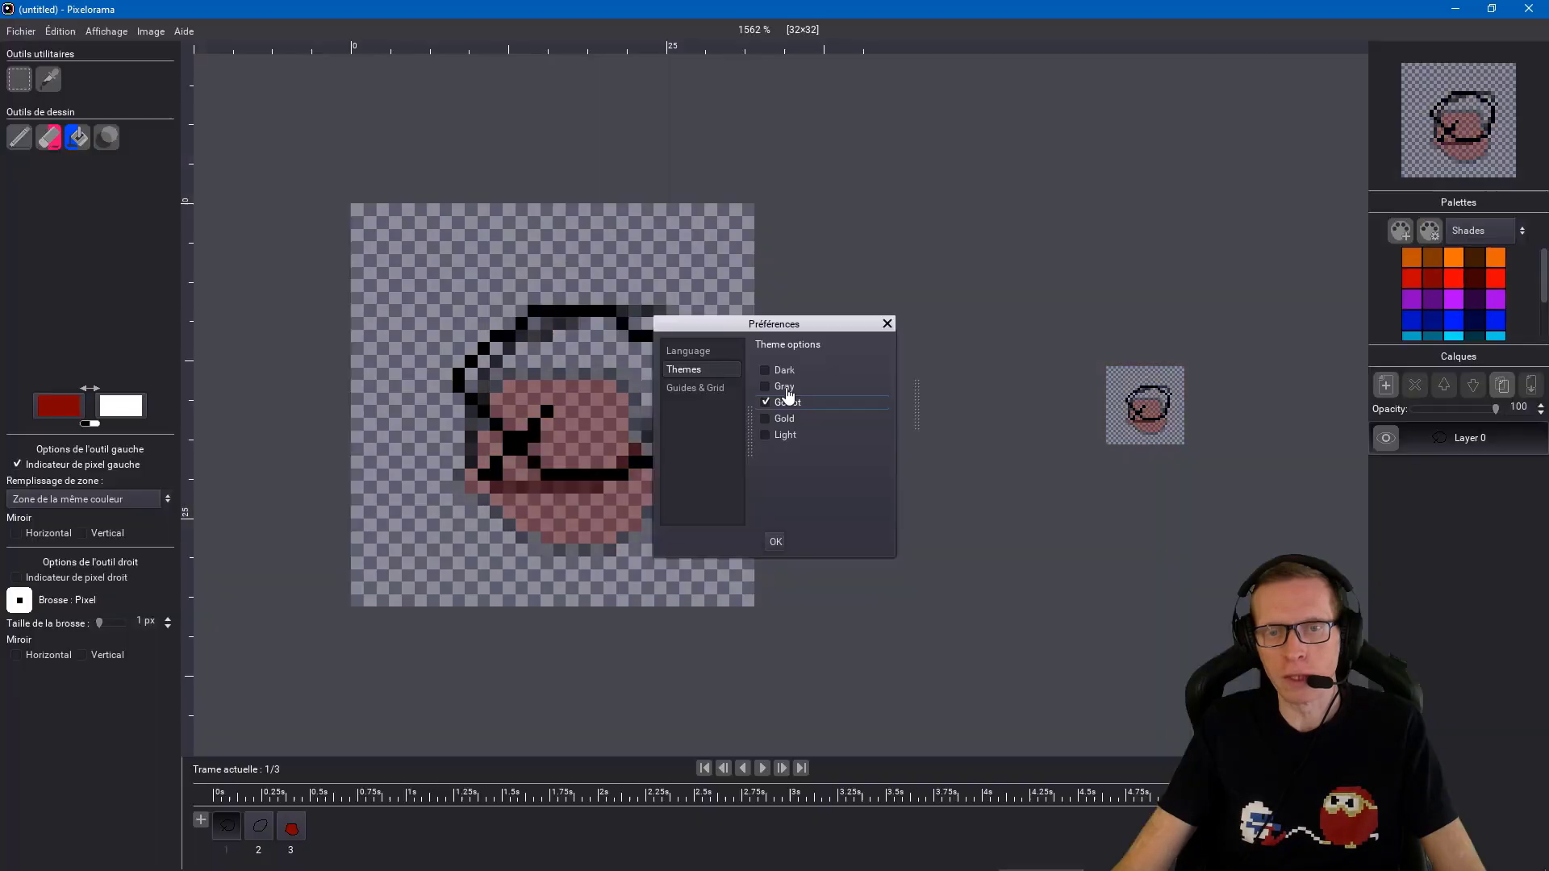
left_click(784, 386)
left_click(887, 323)
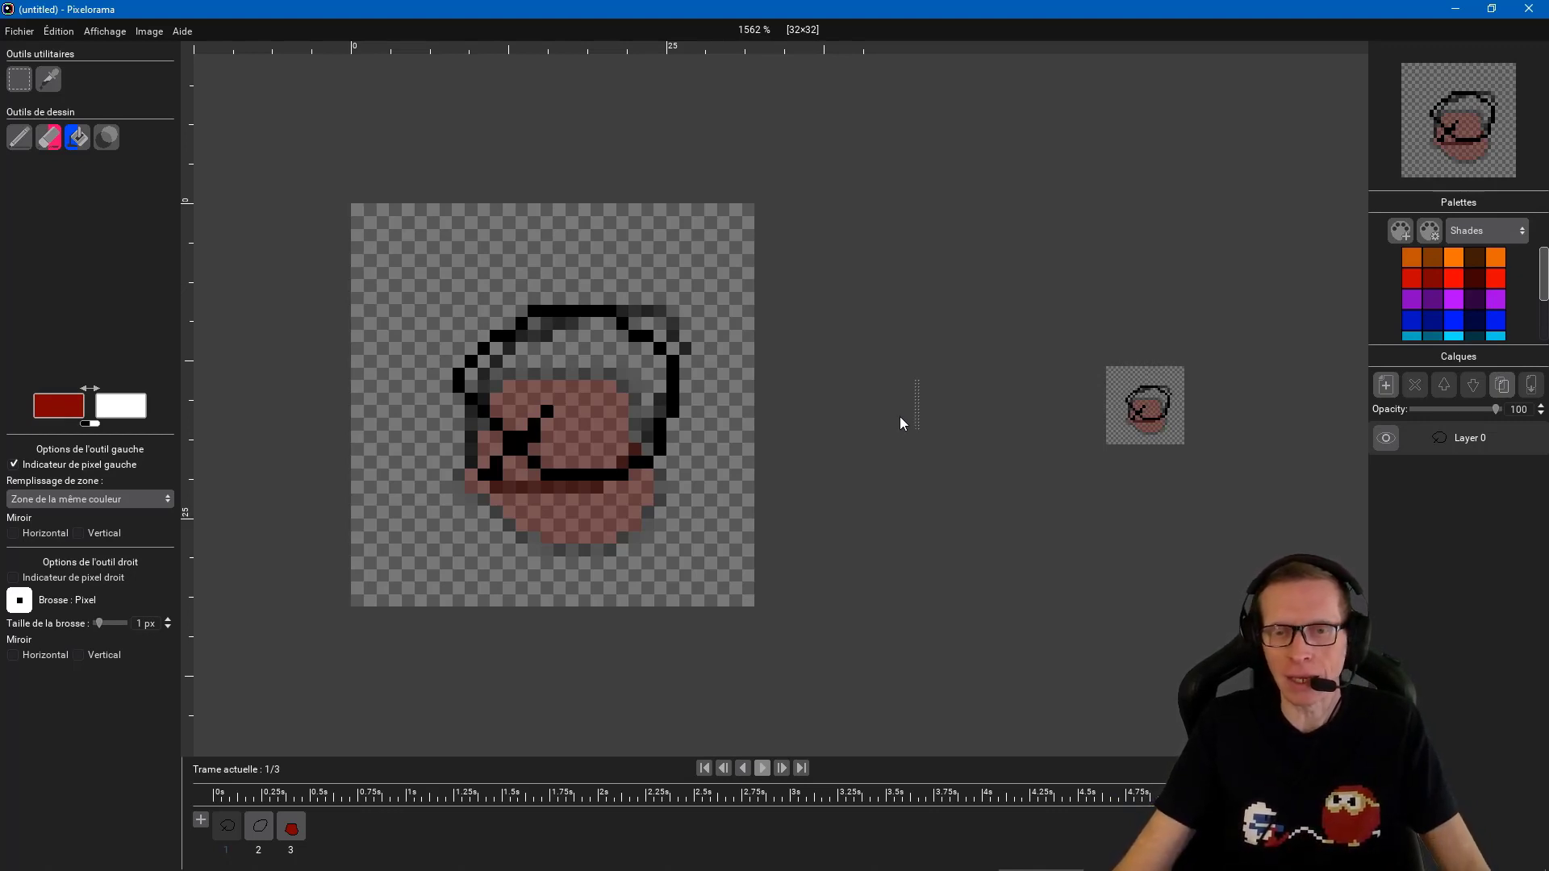
Collapse the second canvas view, and switch to the Piskel editor in Chrome
left_click_drag(916, 408, 1371, 435)
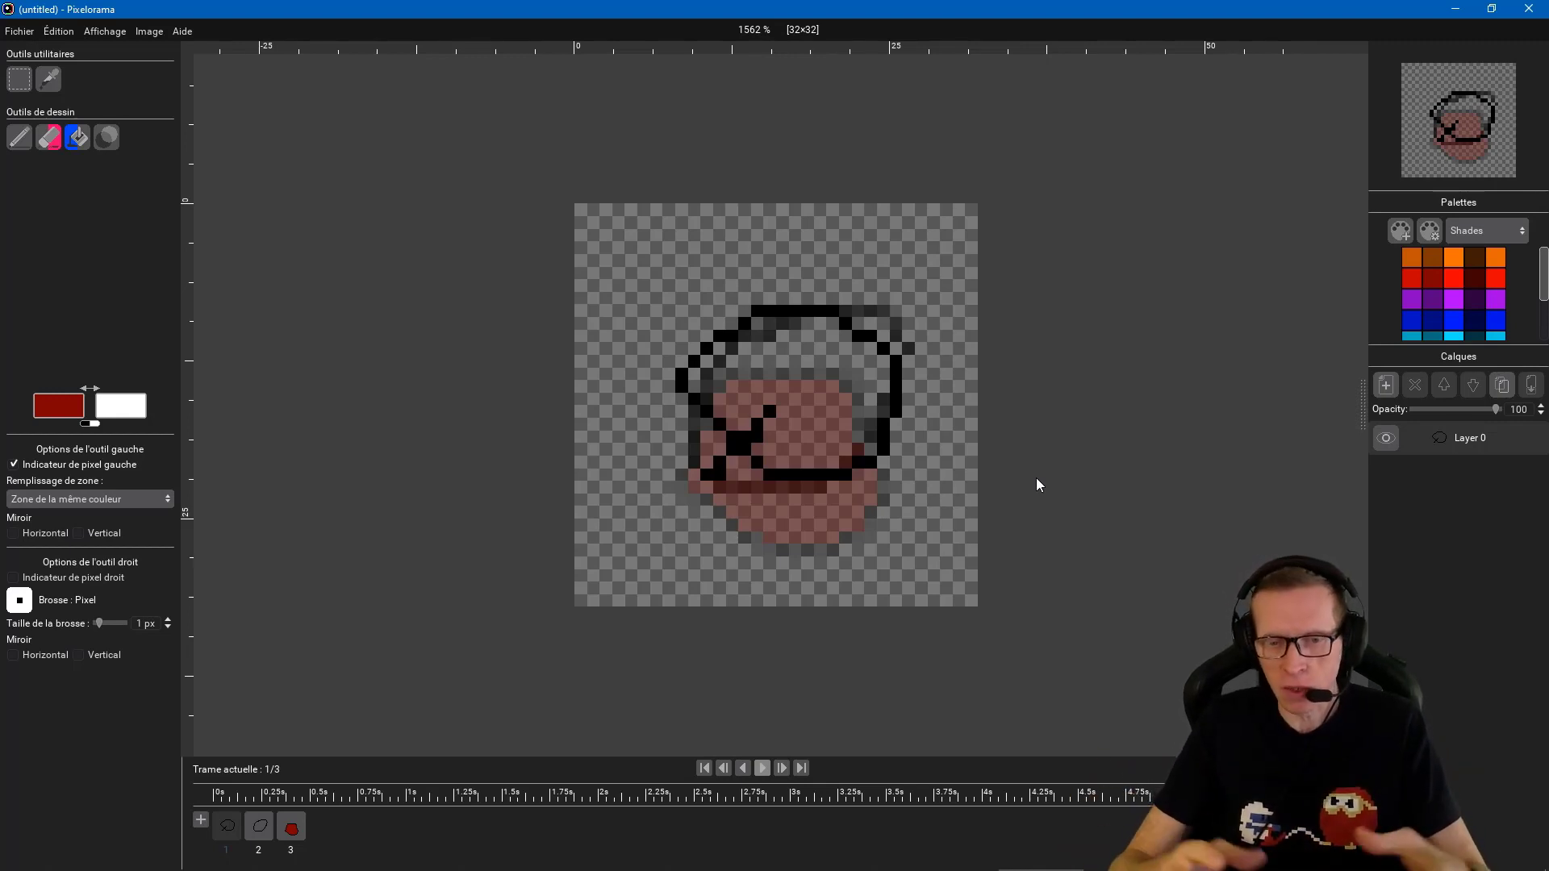
mouse_move(977, 867)
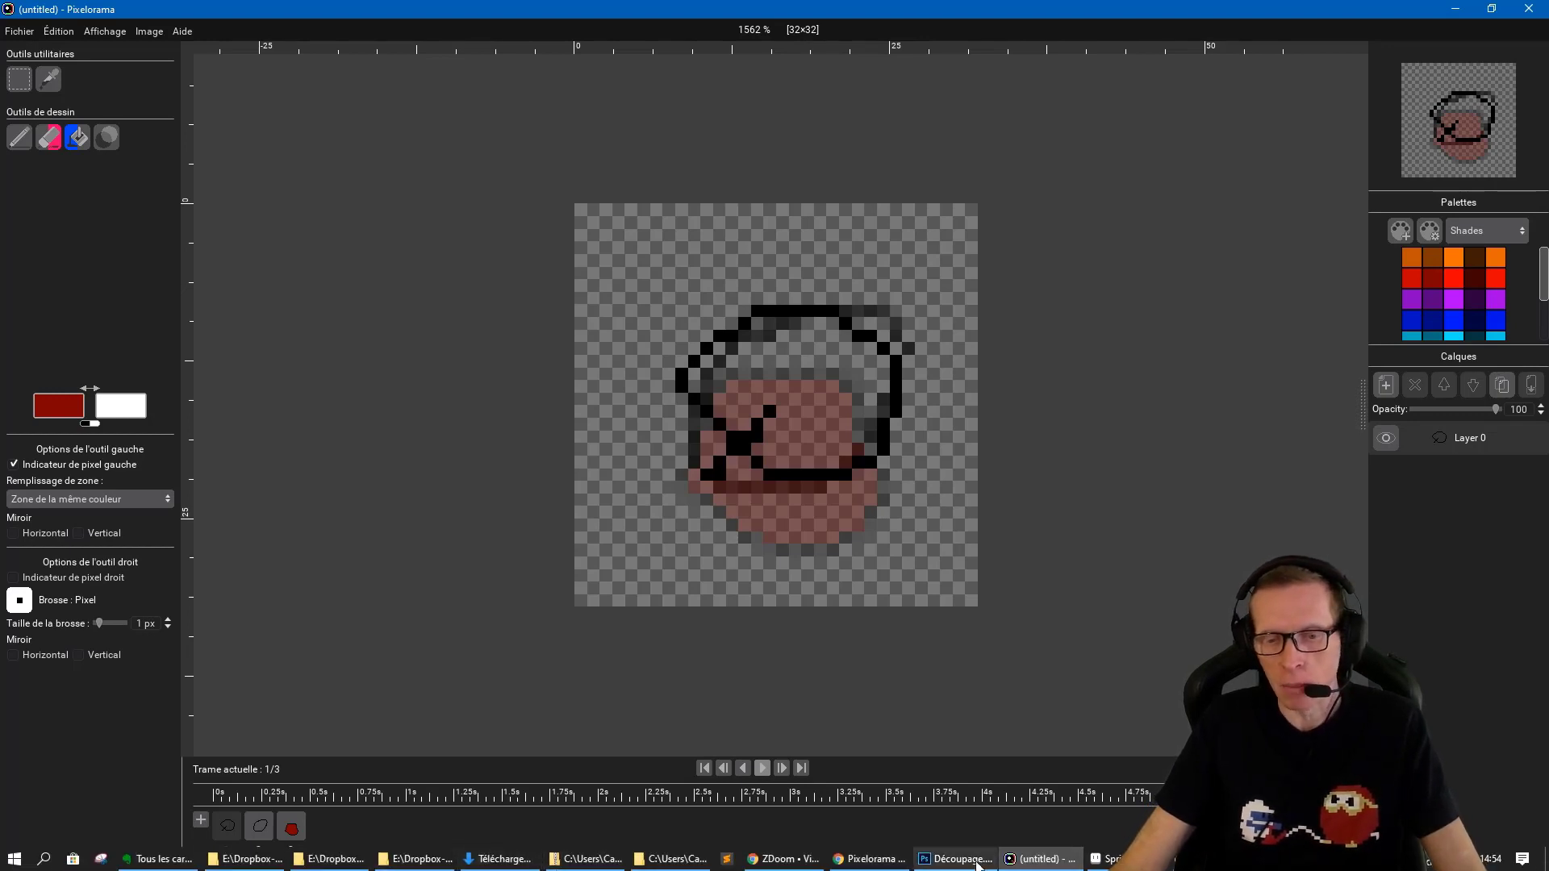
left_click(871, 858)
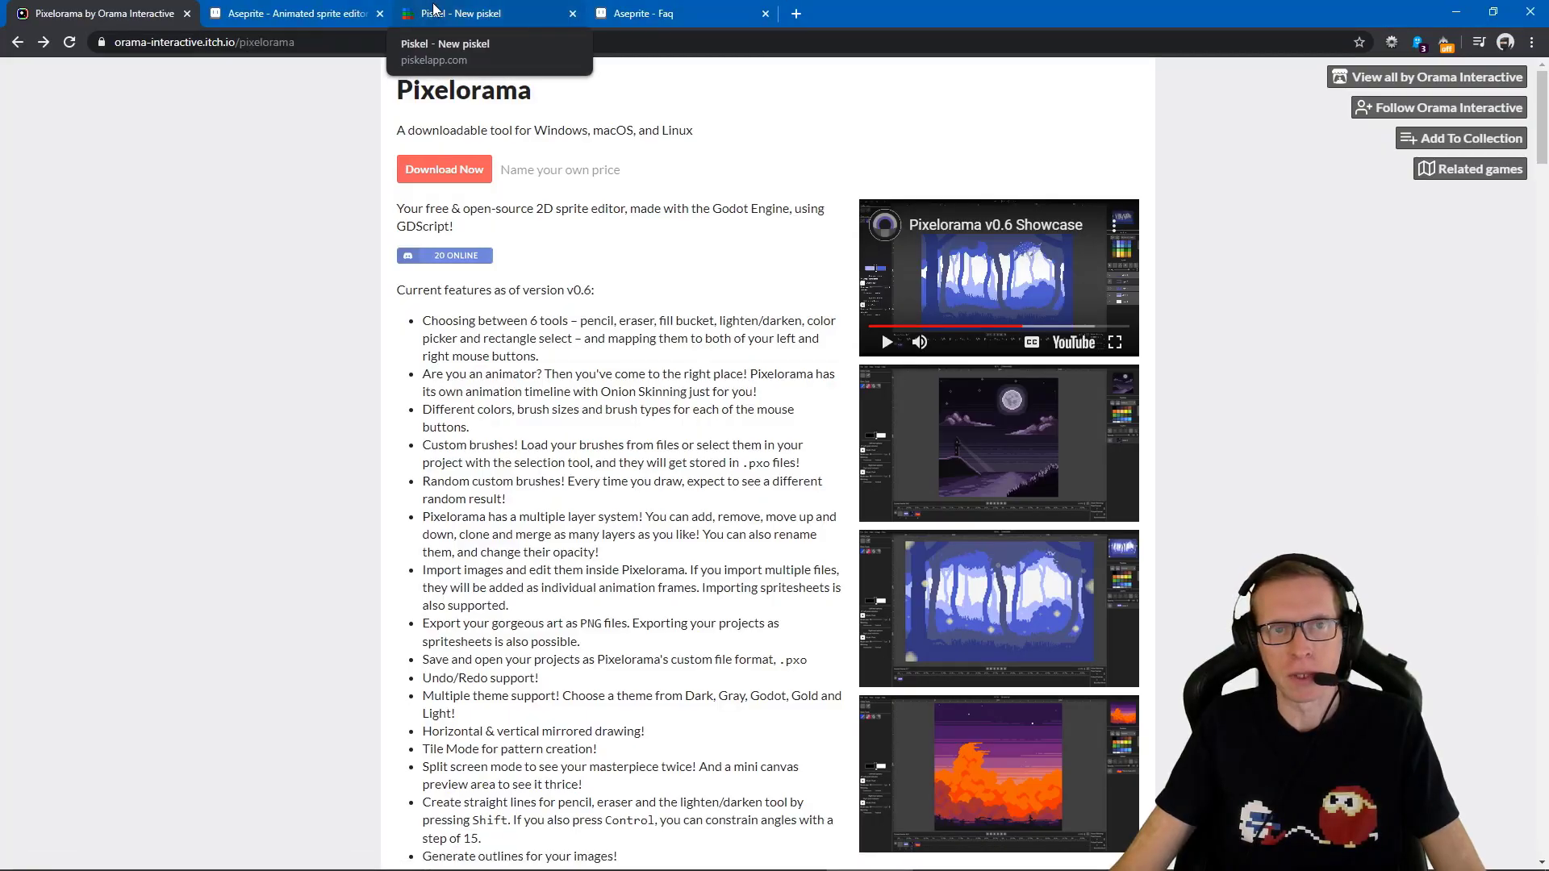
left_click(433, 9)
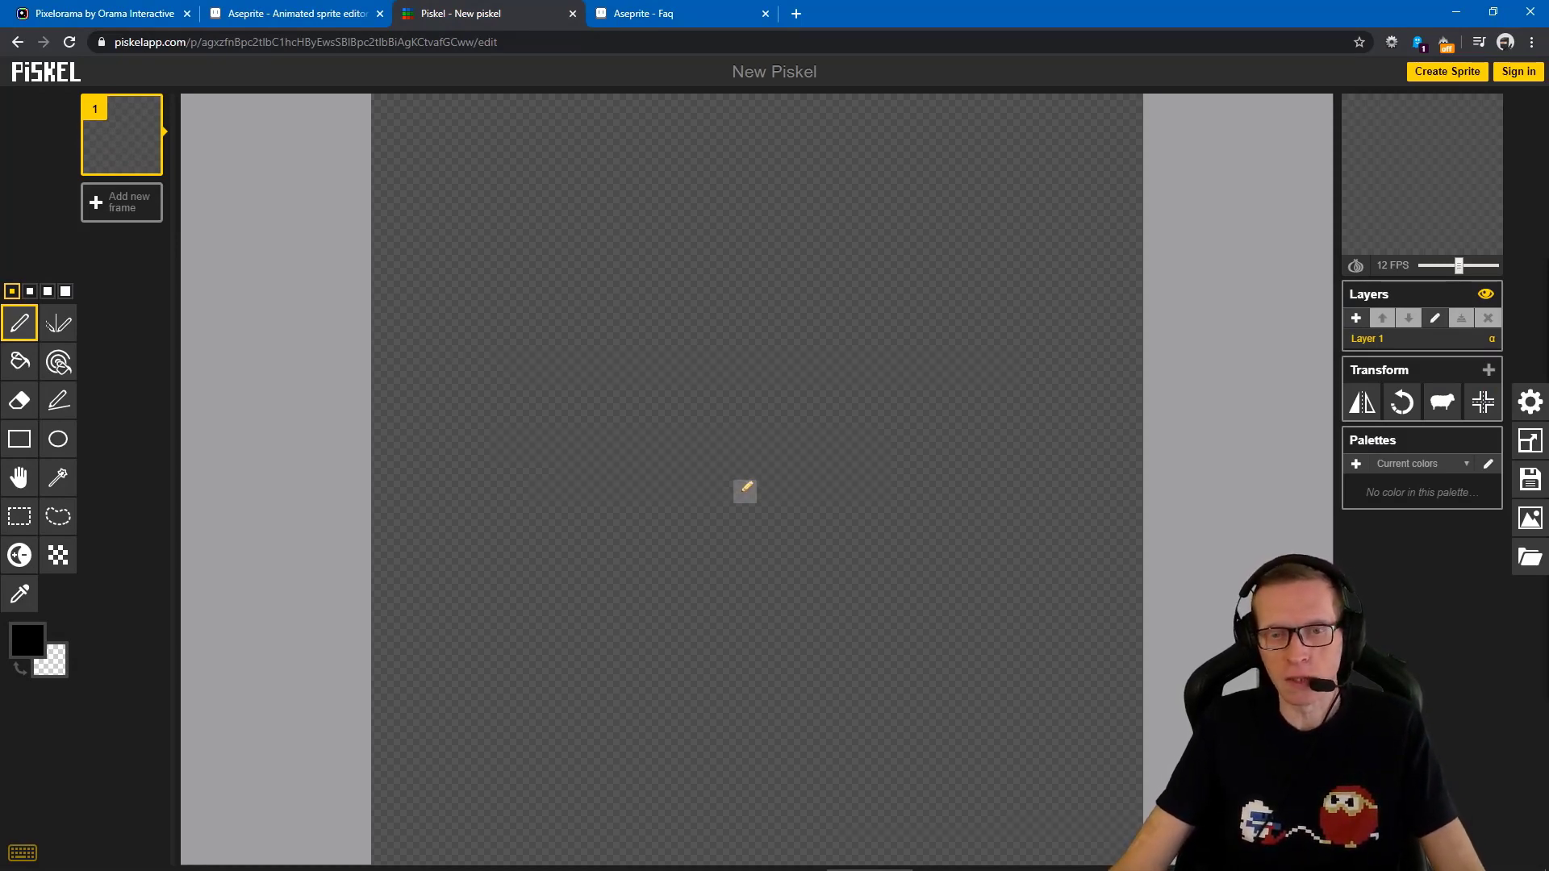
Pencil a closed black outline on each of two animation frames, and set the preview speed to 2 FPS
left_click(117, 222)
left_click(121, 135)
mouse_move(698, 322)
left_mouse_down()
mouse_move(806, 527)
mouse_move(860, 349)
mouse_move(698, 323)
left_mouse_up()
left_click(121, 222)
mouse_move(817, 419)
left_mouse_down()
mouse_move(949, 566)
mouse_move(1016, 410)
mouse_move(807, 396)
left_mouse_up()
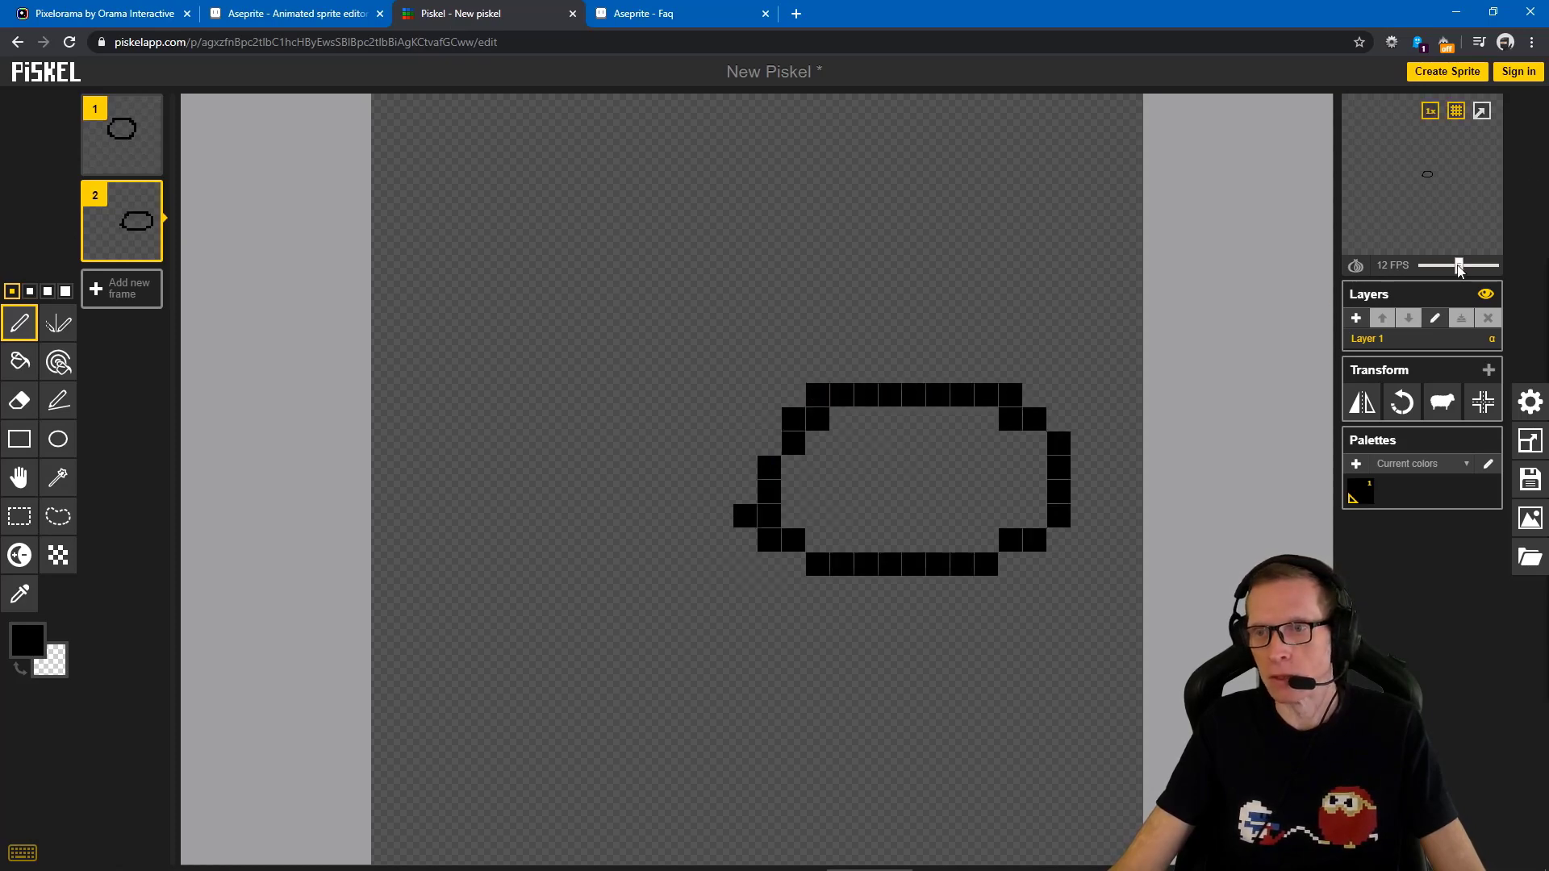
left_click_drag(1458, 269, 1429, 266)
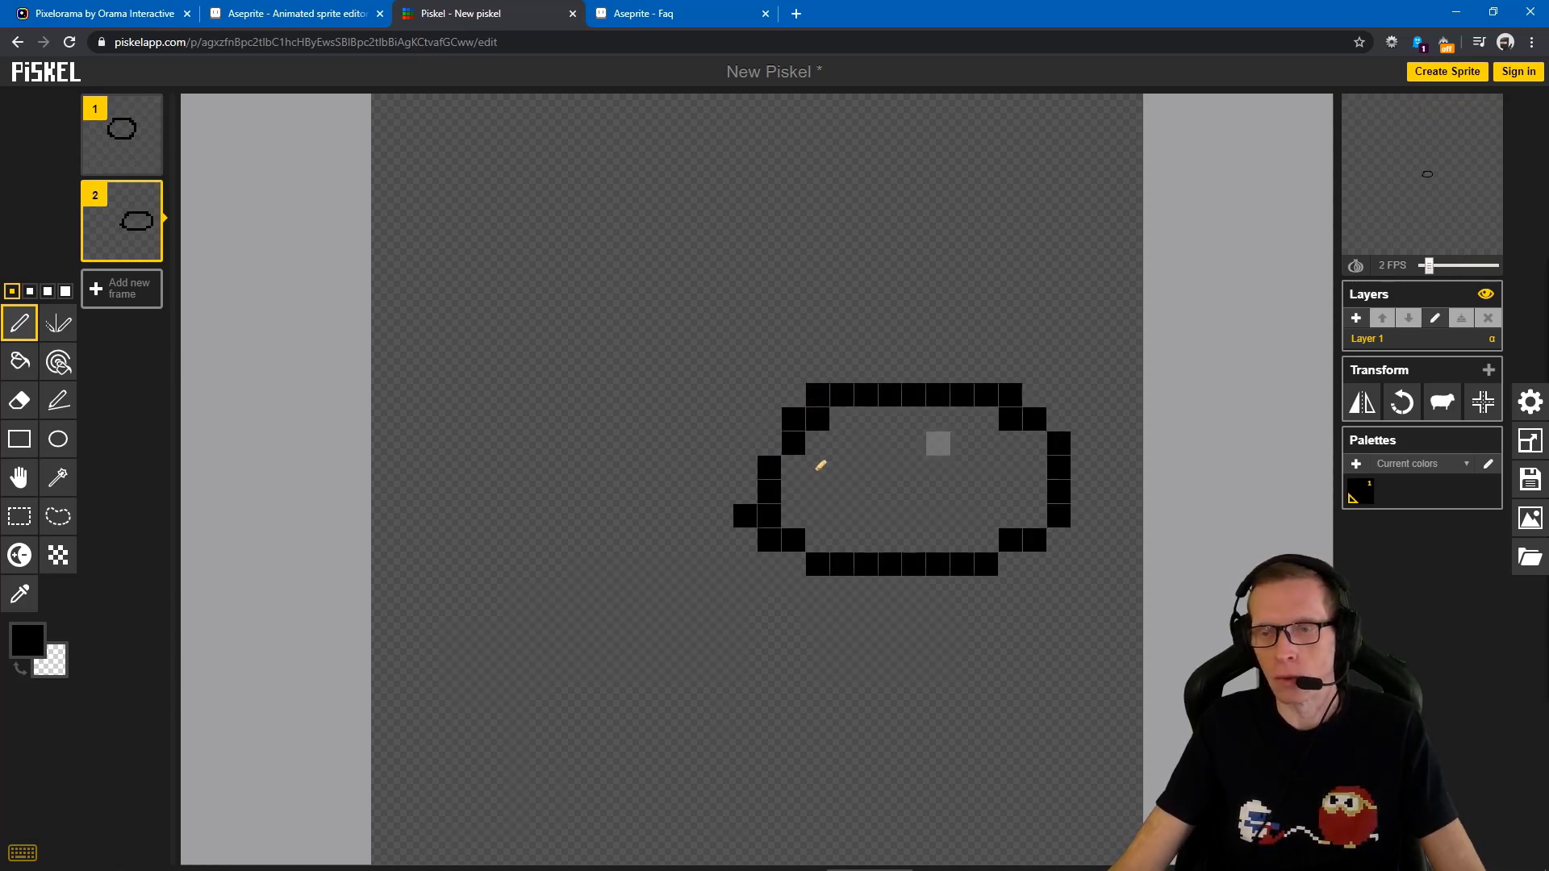
Draw a large black ellipse overlapping the existing outline on frame 2, and look at the primary colour picker
left_click(58, 439)
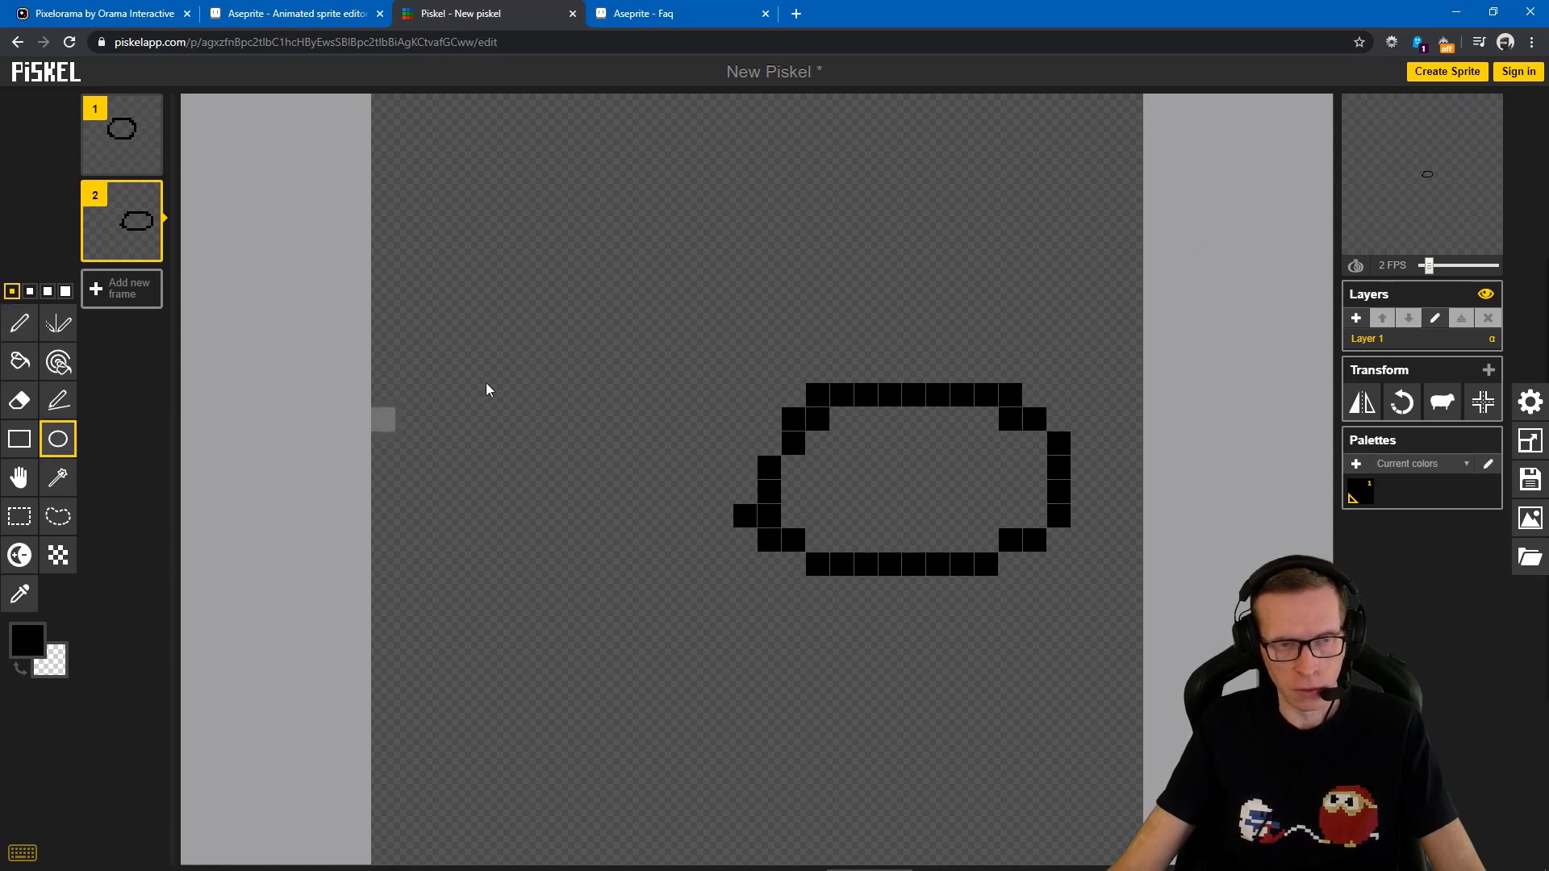
left_click_drag(648, 249, 504, 322)
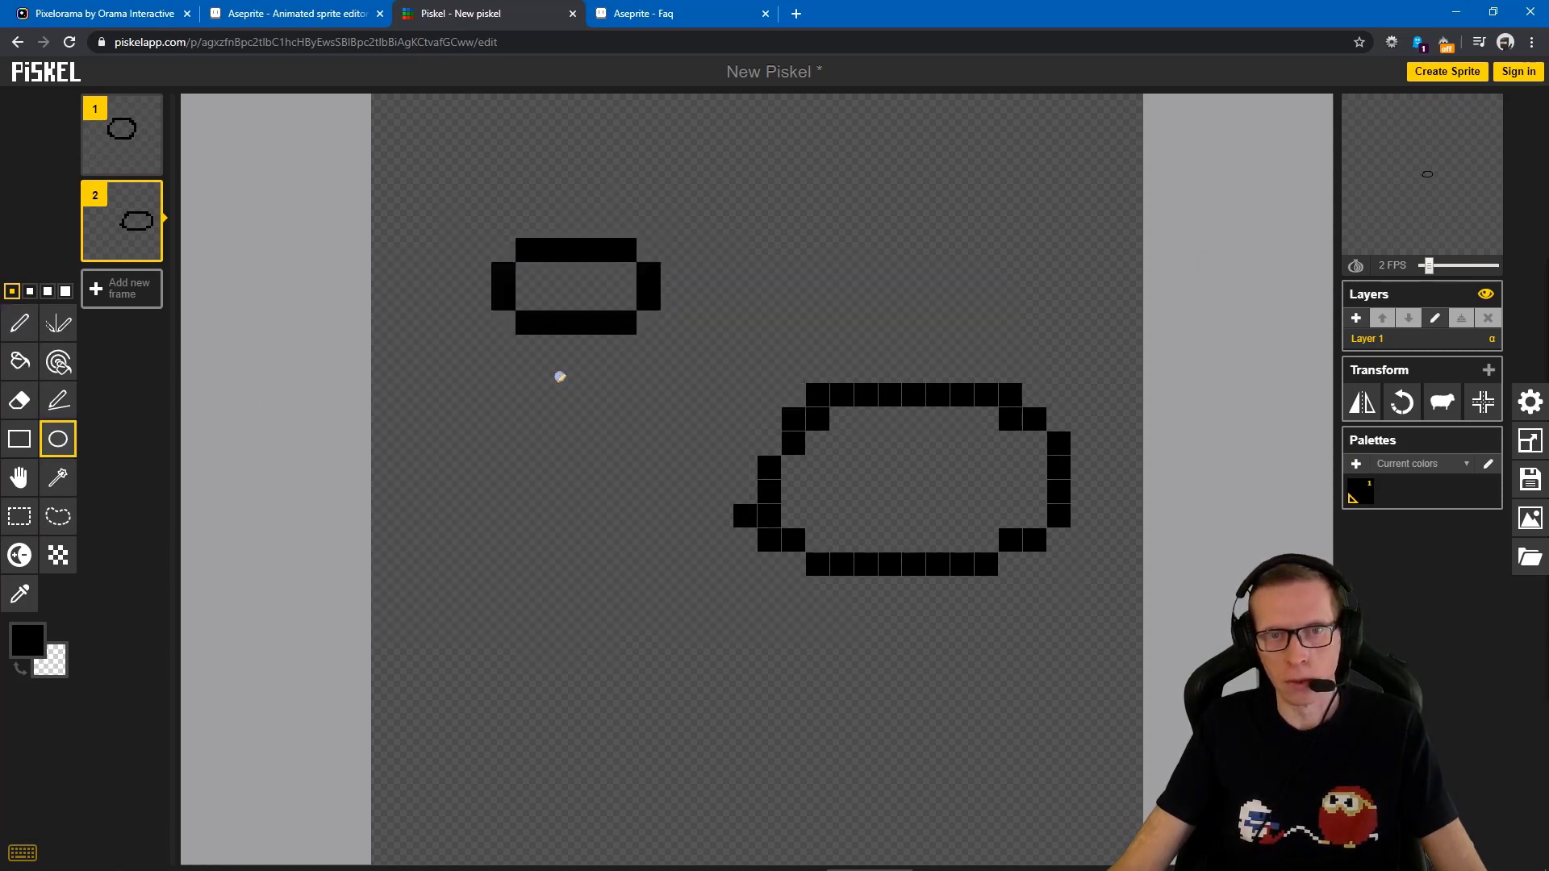
left_click_drag(560, 377, 964, 469)
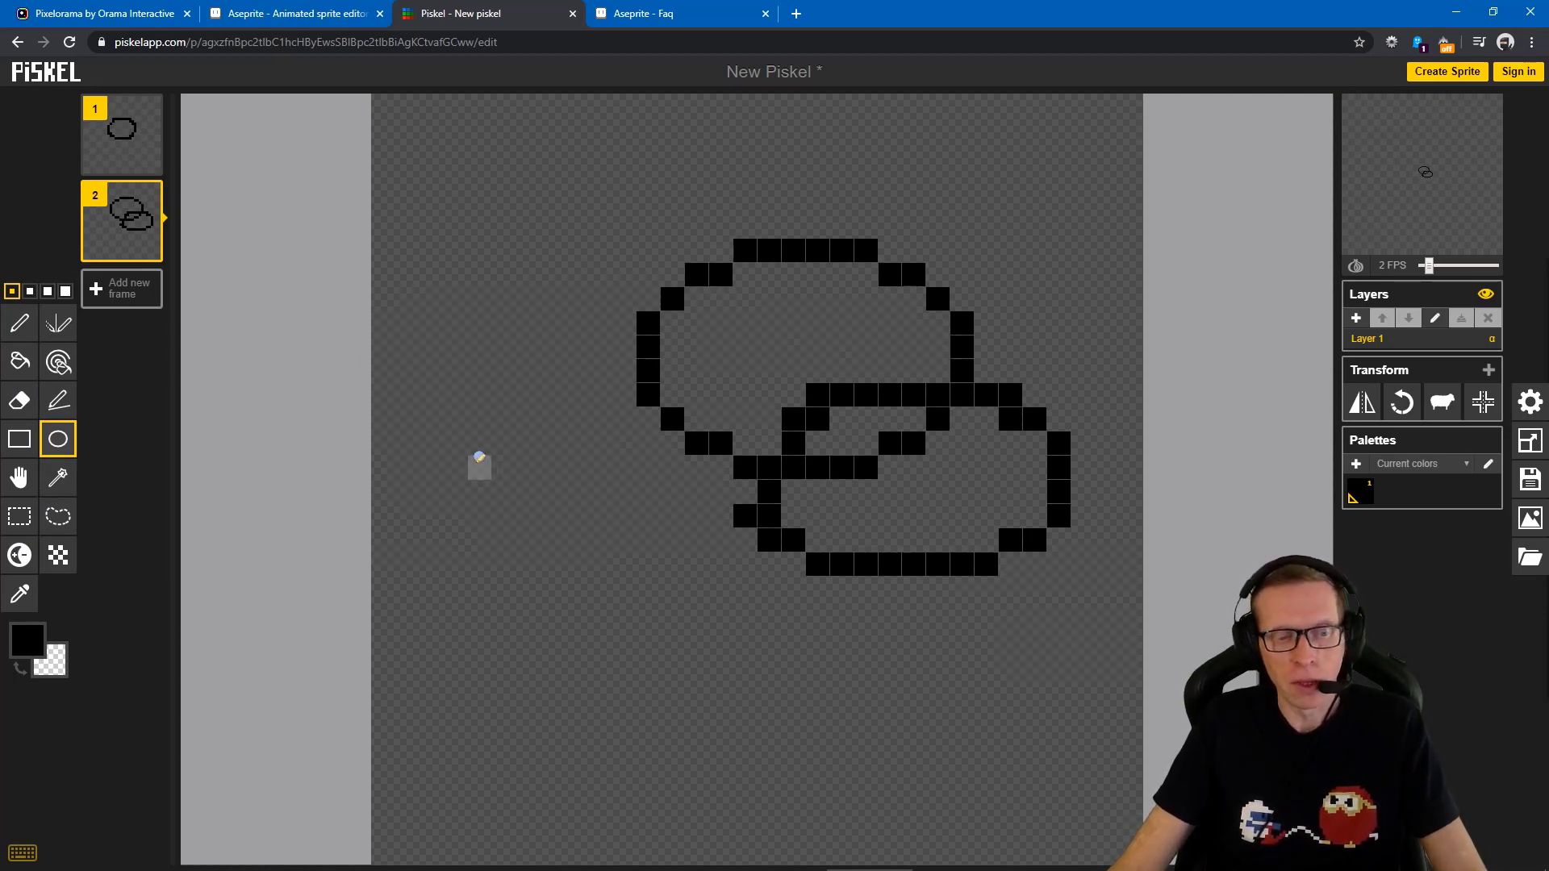
left_click(25, 643)
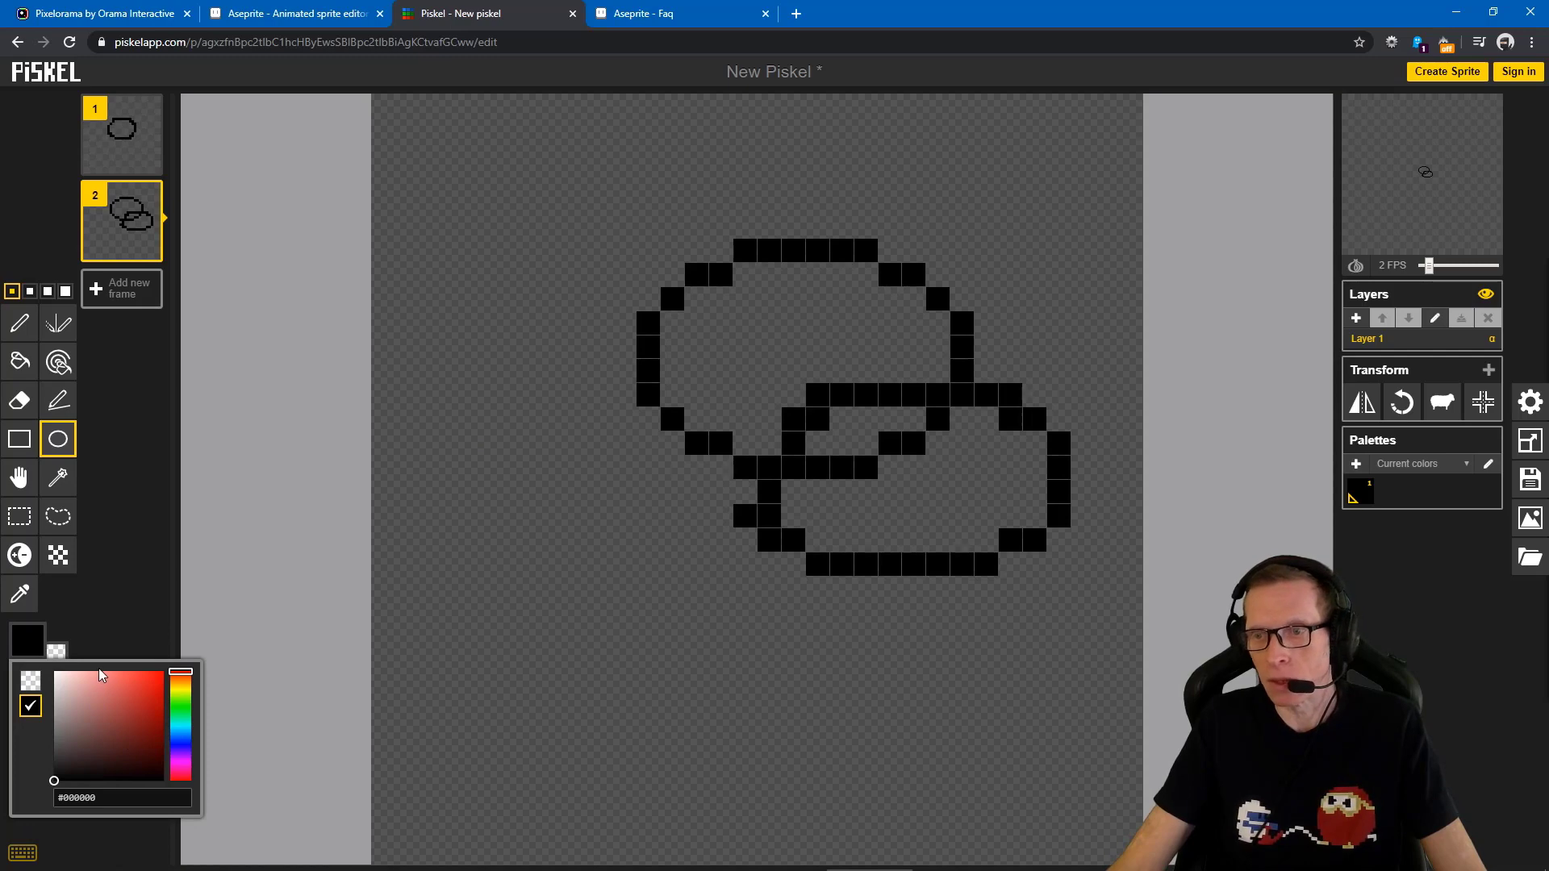
left_click(148, 516)
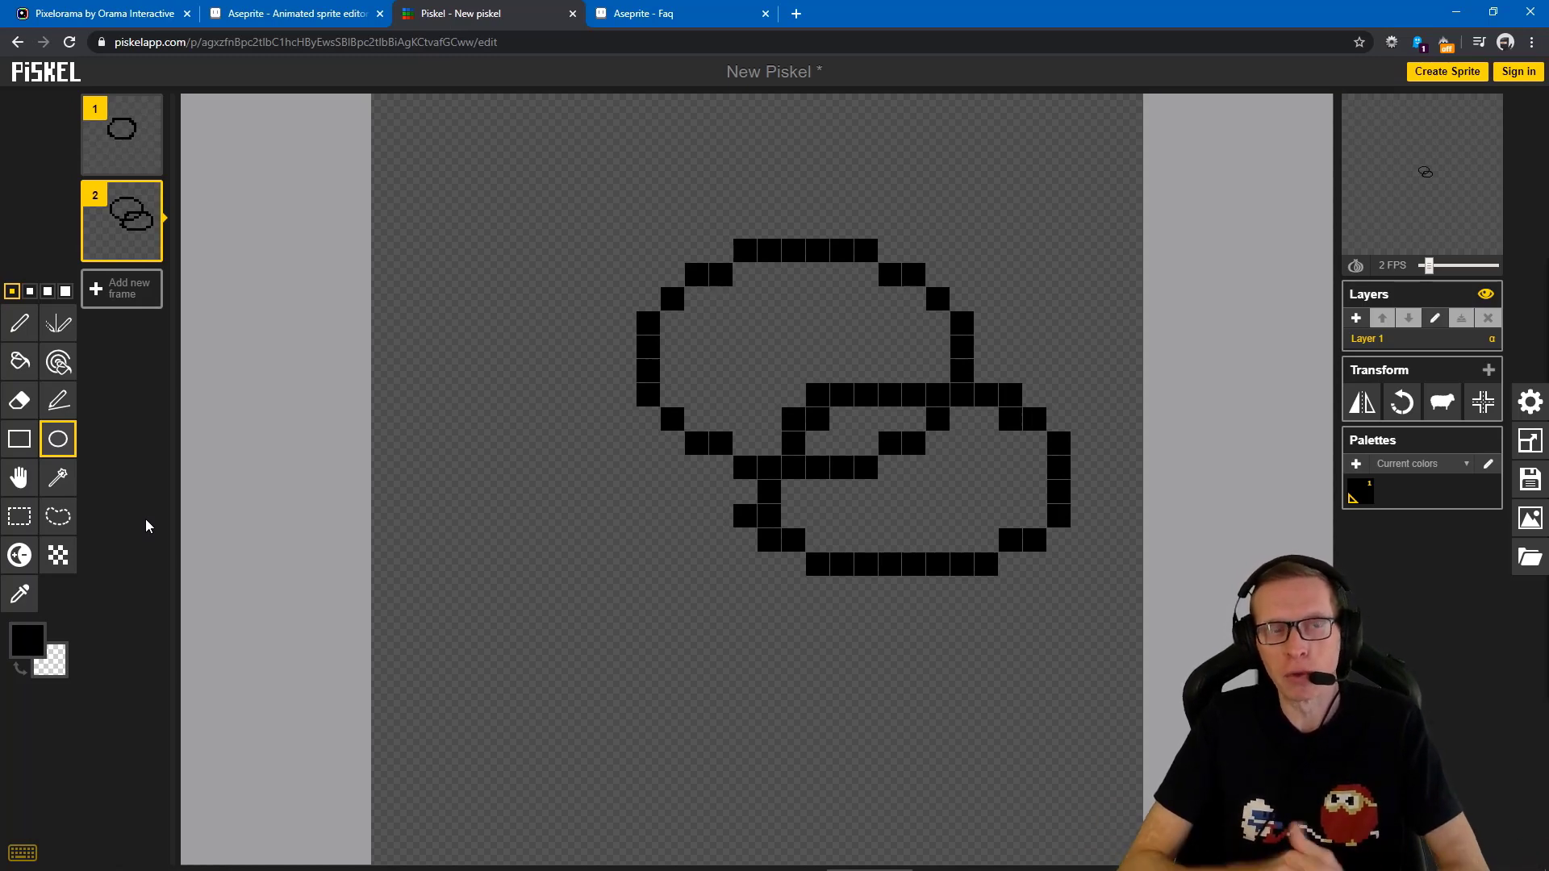
Switch to Pyxel Edit with the Hero file, make the animation area taller and widen the palette and layers column
mouse_move(816, 867)
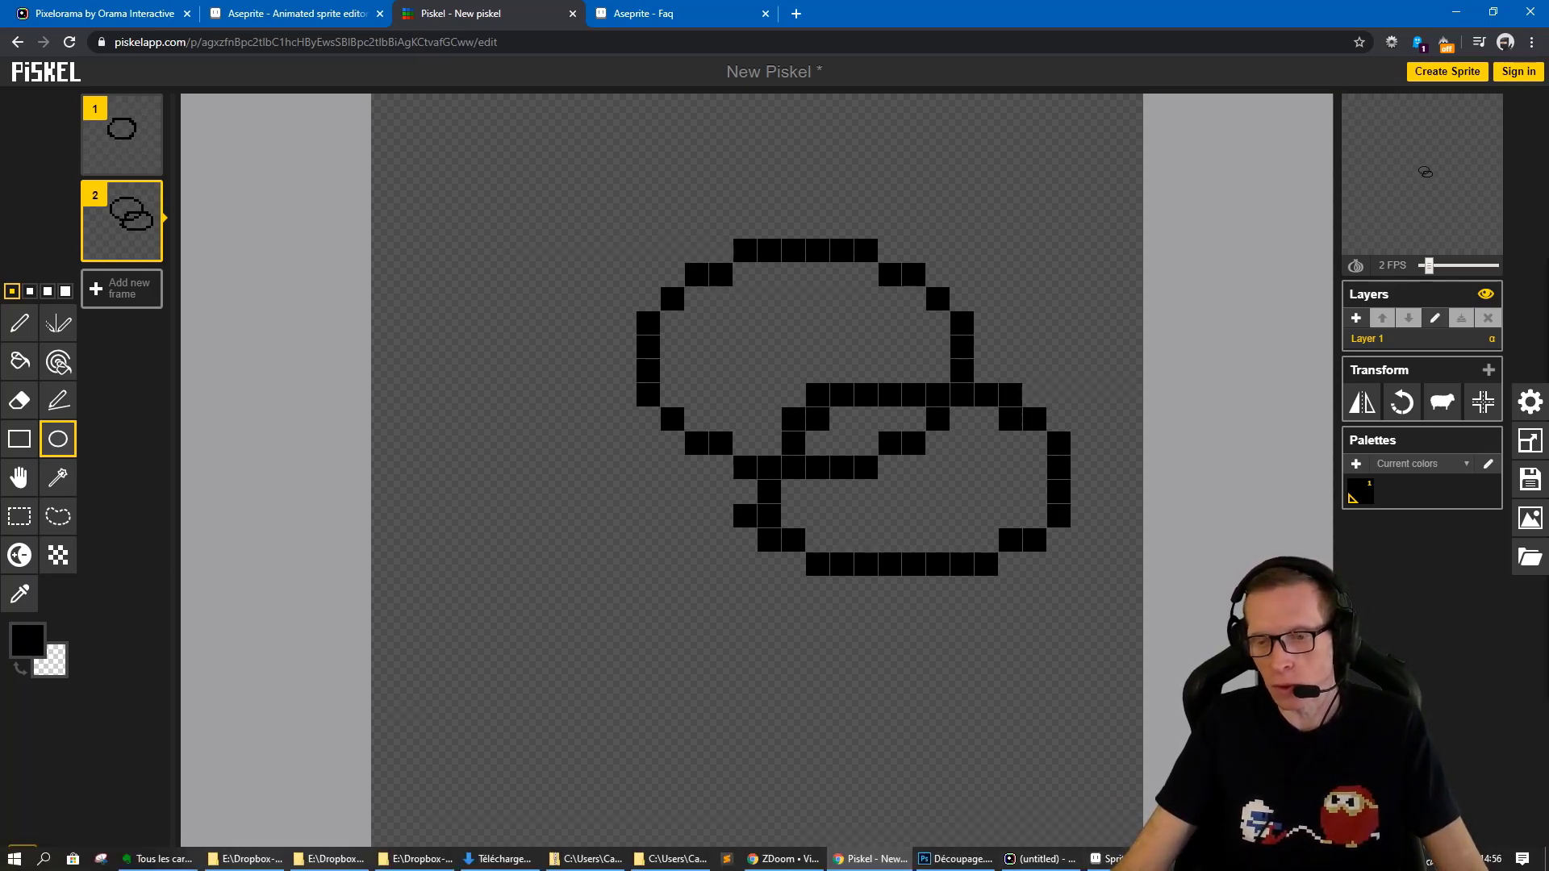
key("alt+Tab")
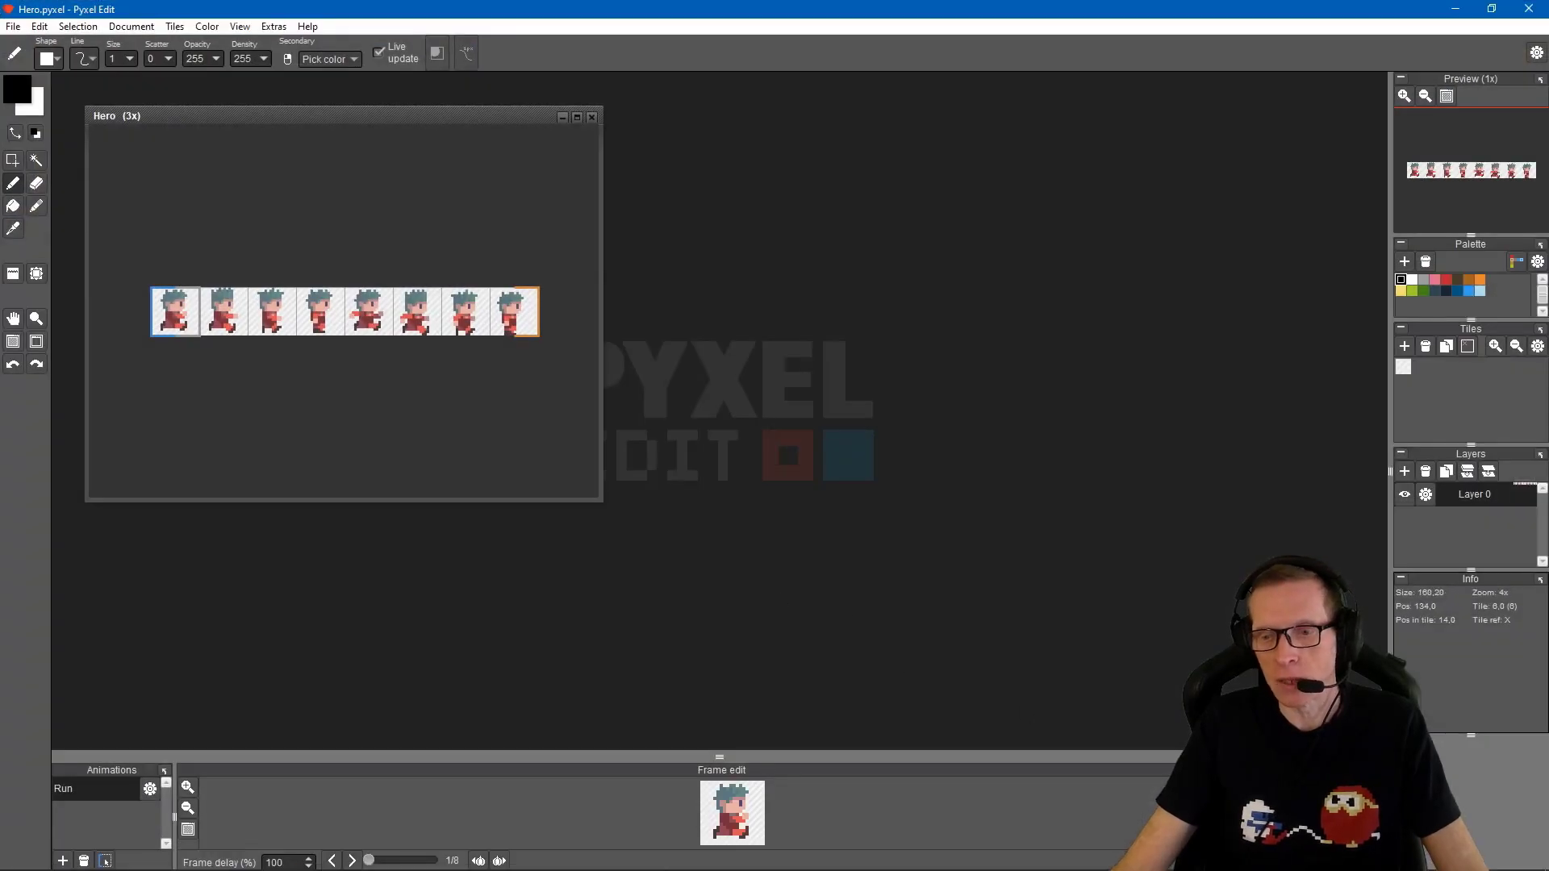
left_click_drag(1079, 757, 1078, 530)
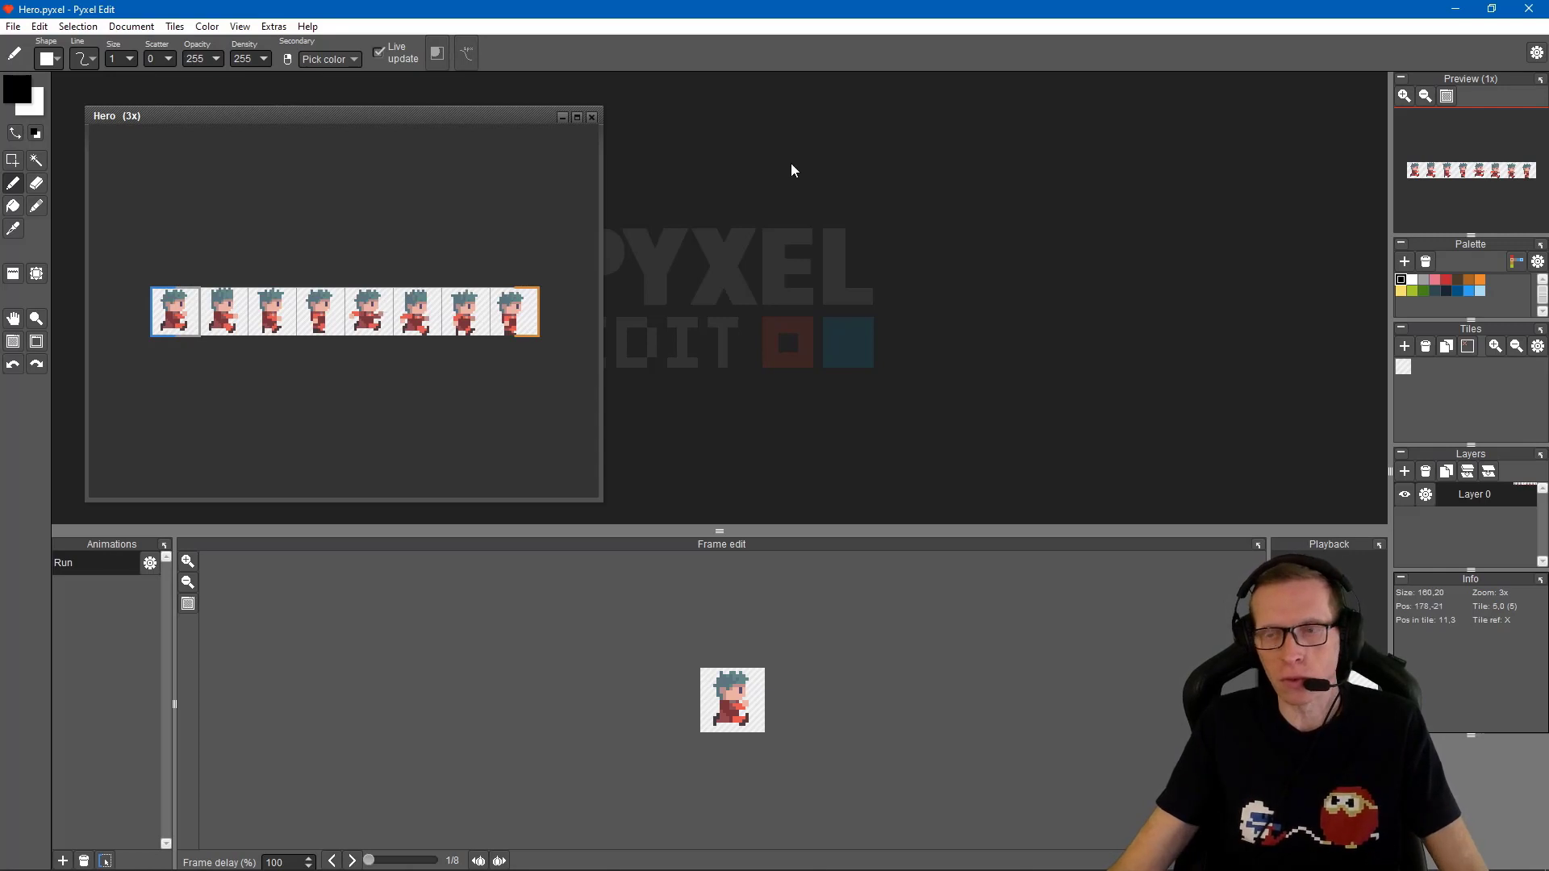
left_click_drag(1391, 388, 1346, 413)
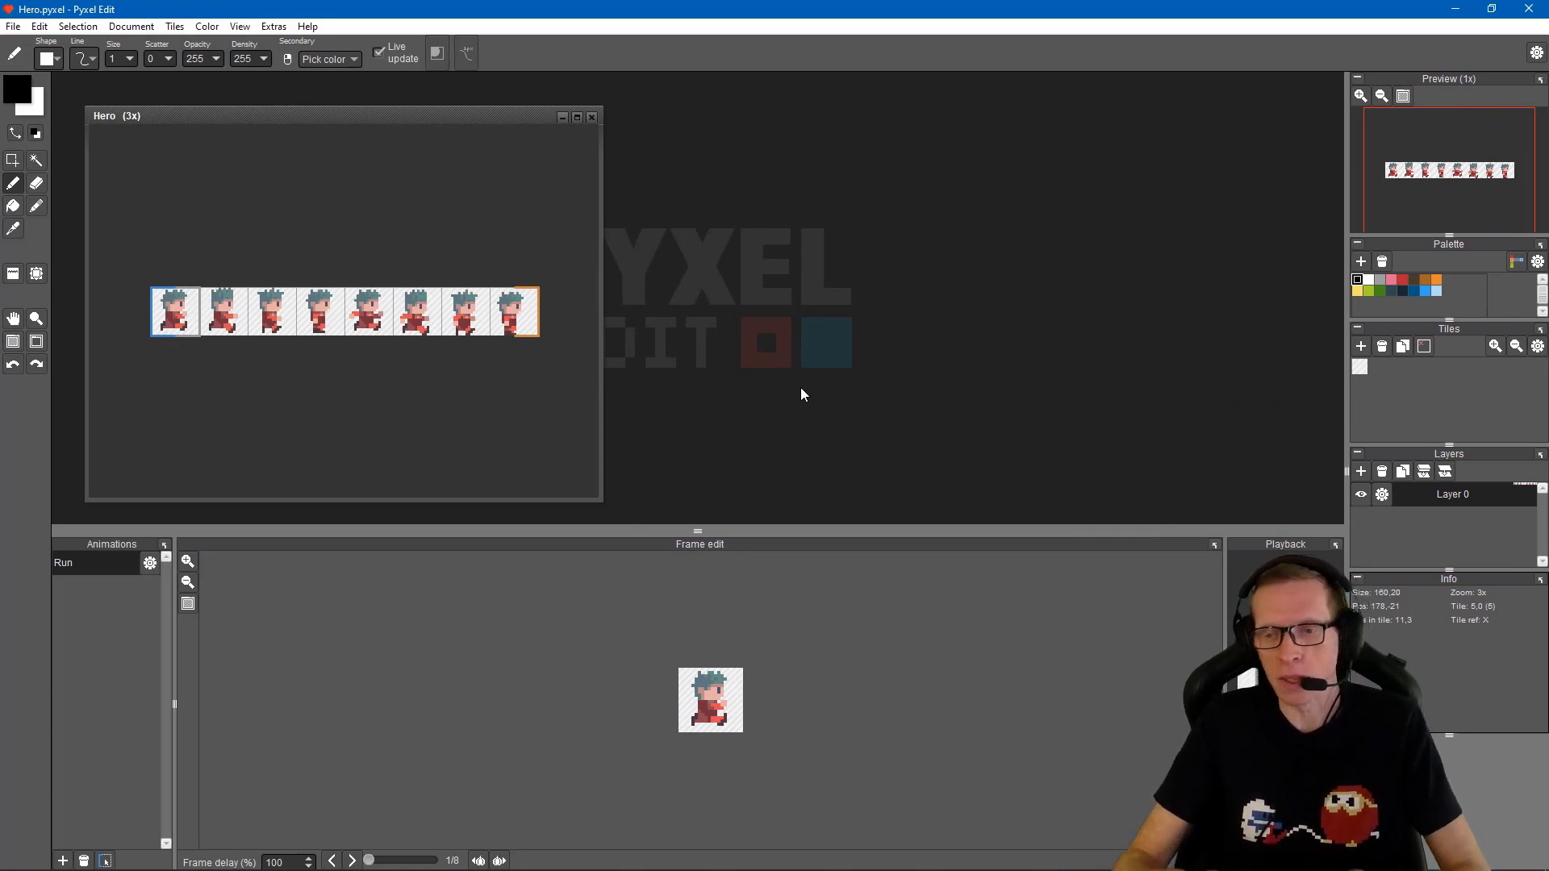
Open the Aseprite website in Chrome and examine its trailer, feature sections, purchase options and trial version offer
mouse_move(1094, 868)
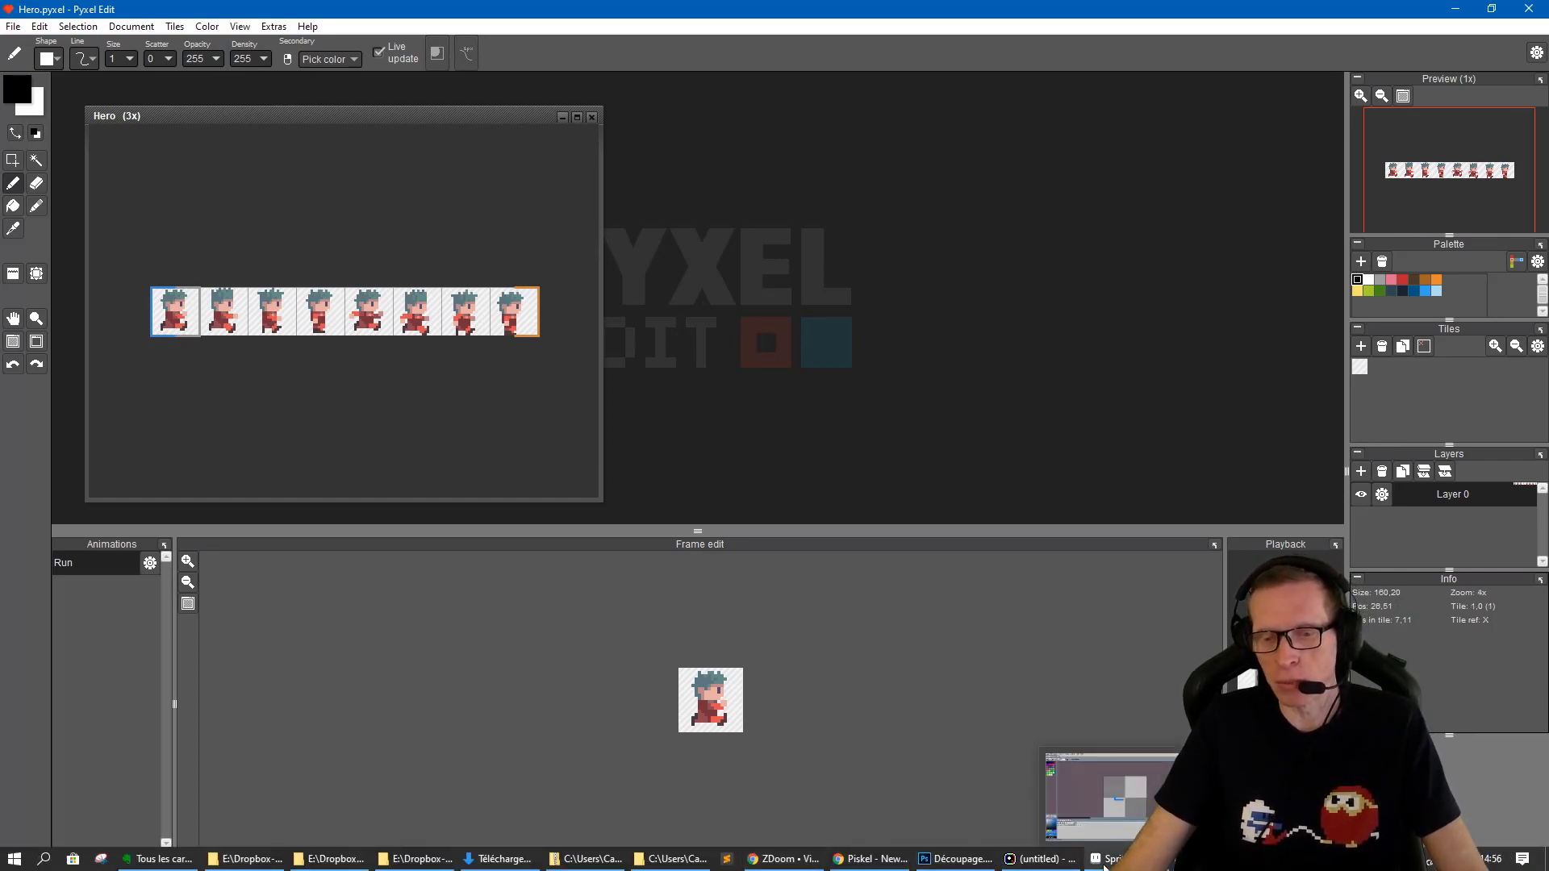
left_click(1073, 799)
left_click(260, 9)
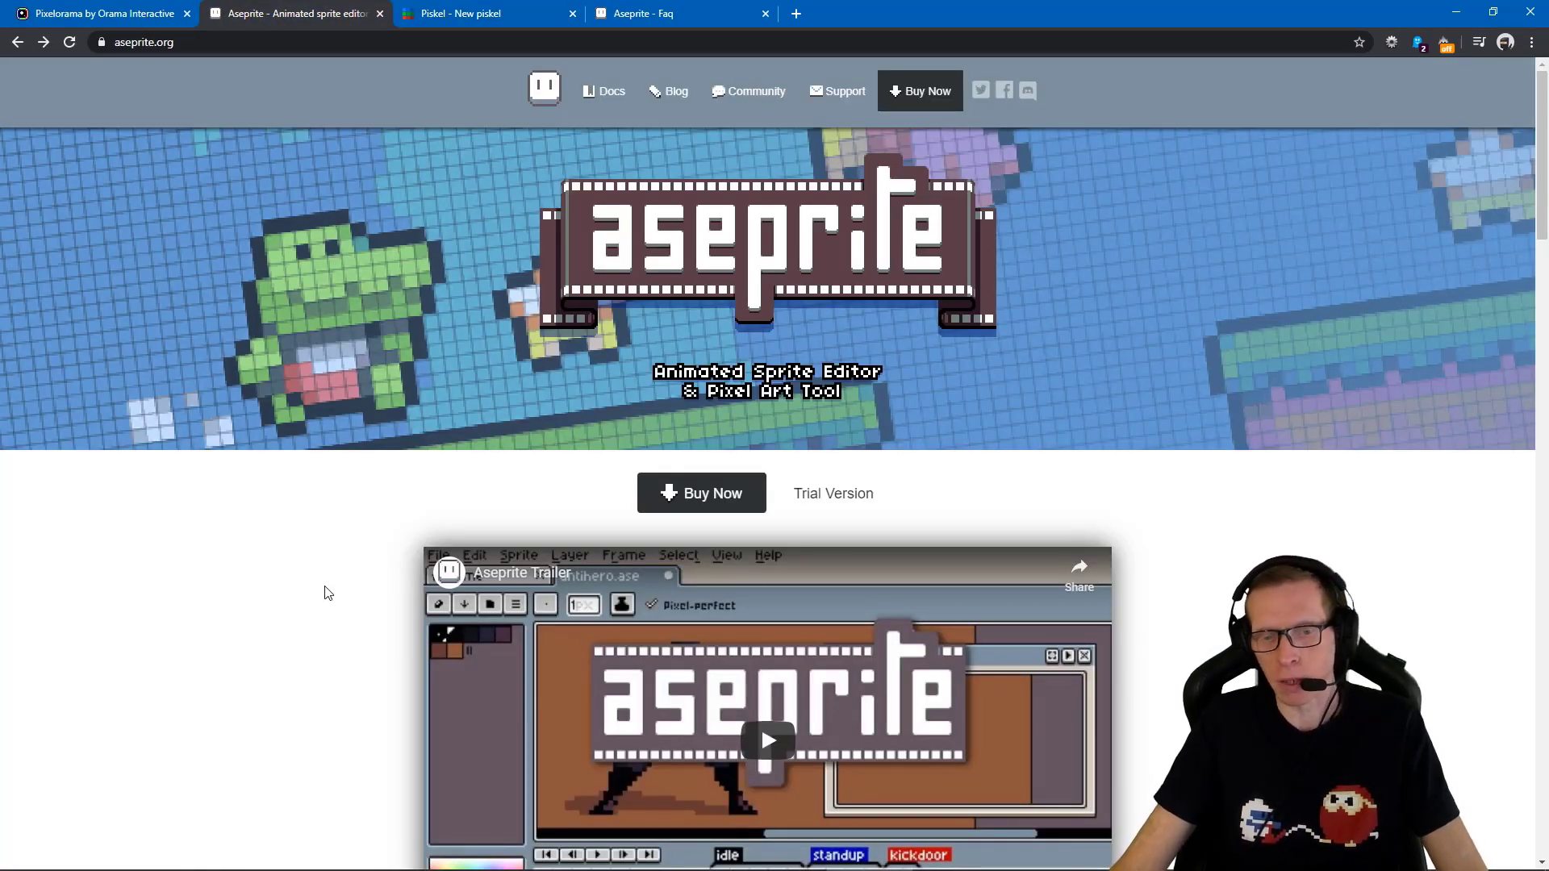
scroll(336, 604, "down", 3)
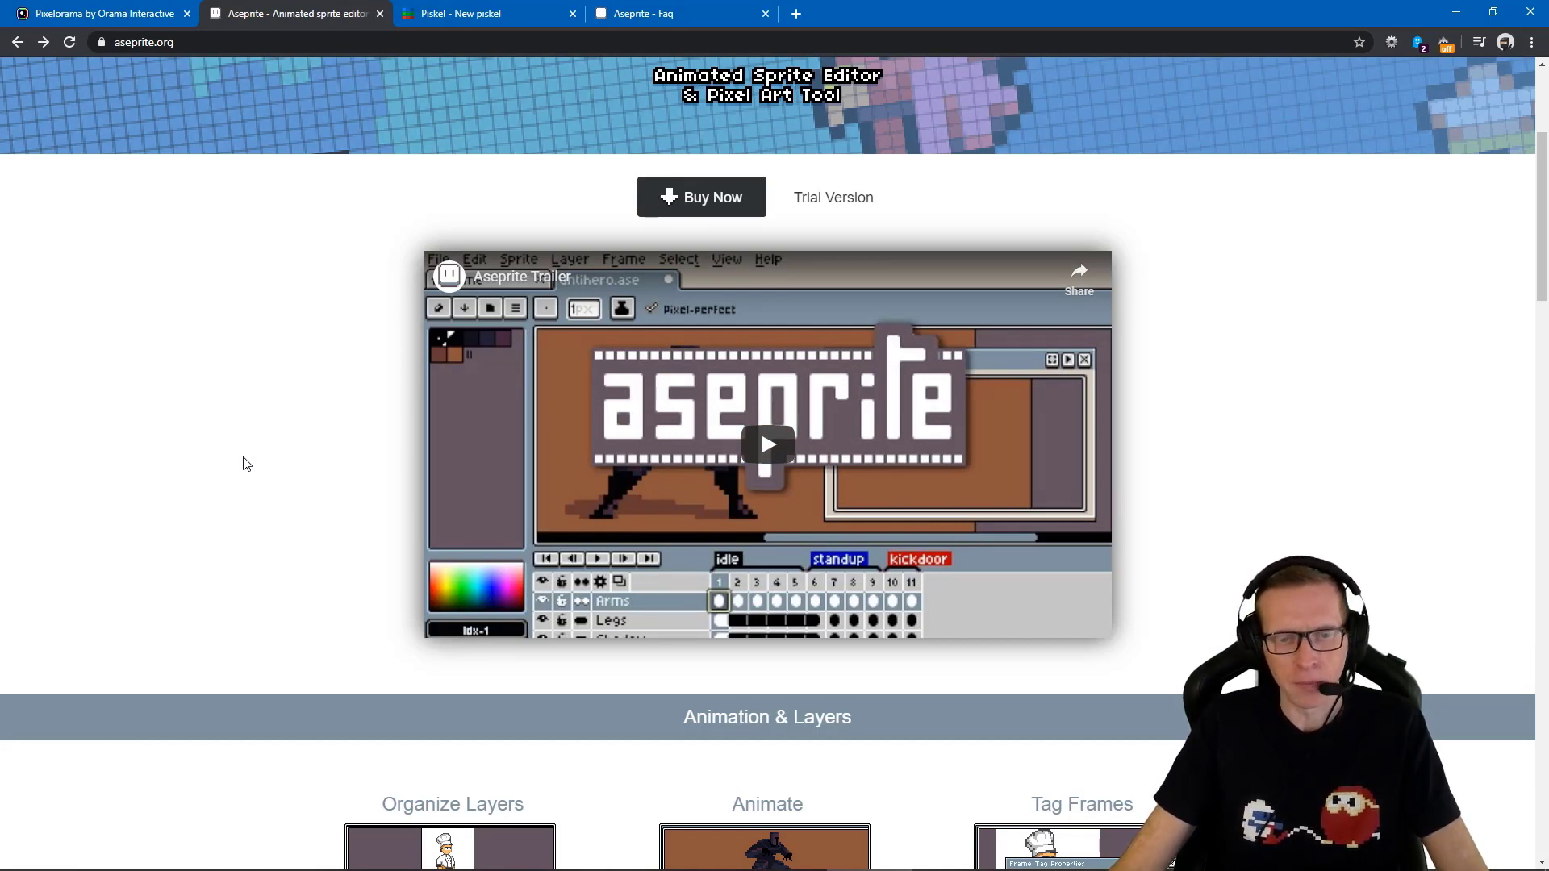
scroll(259, 454, "down", 7)
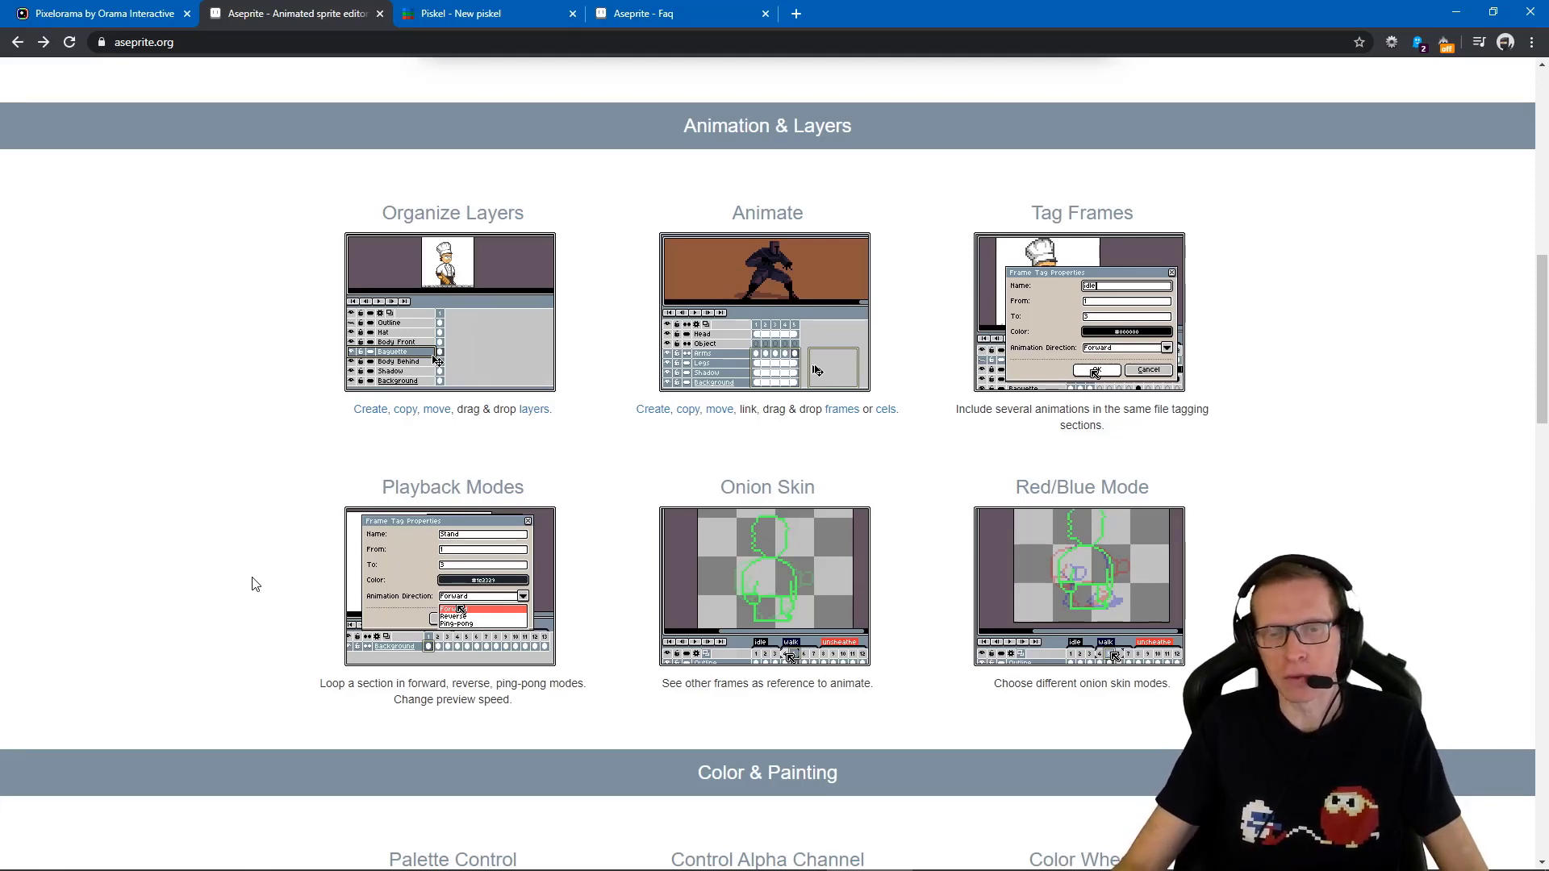
scroll(531, 530, "down", 15)
scroll(532, 530, "down", 7)
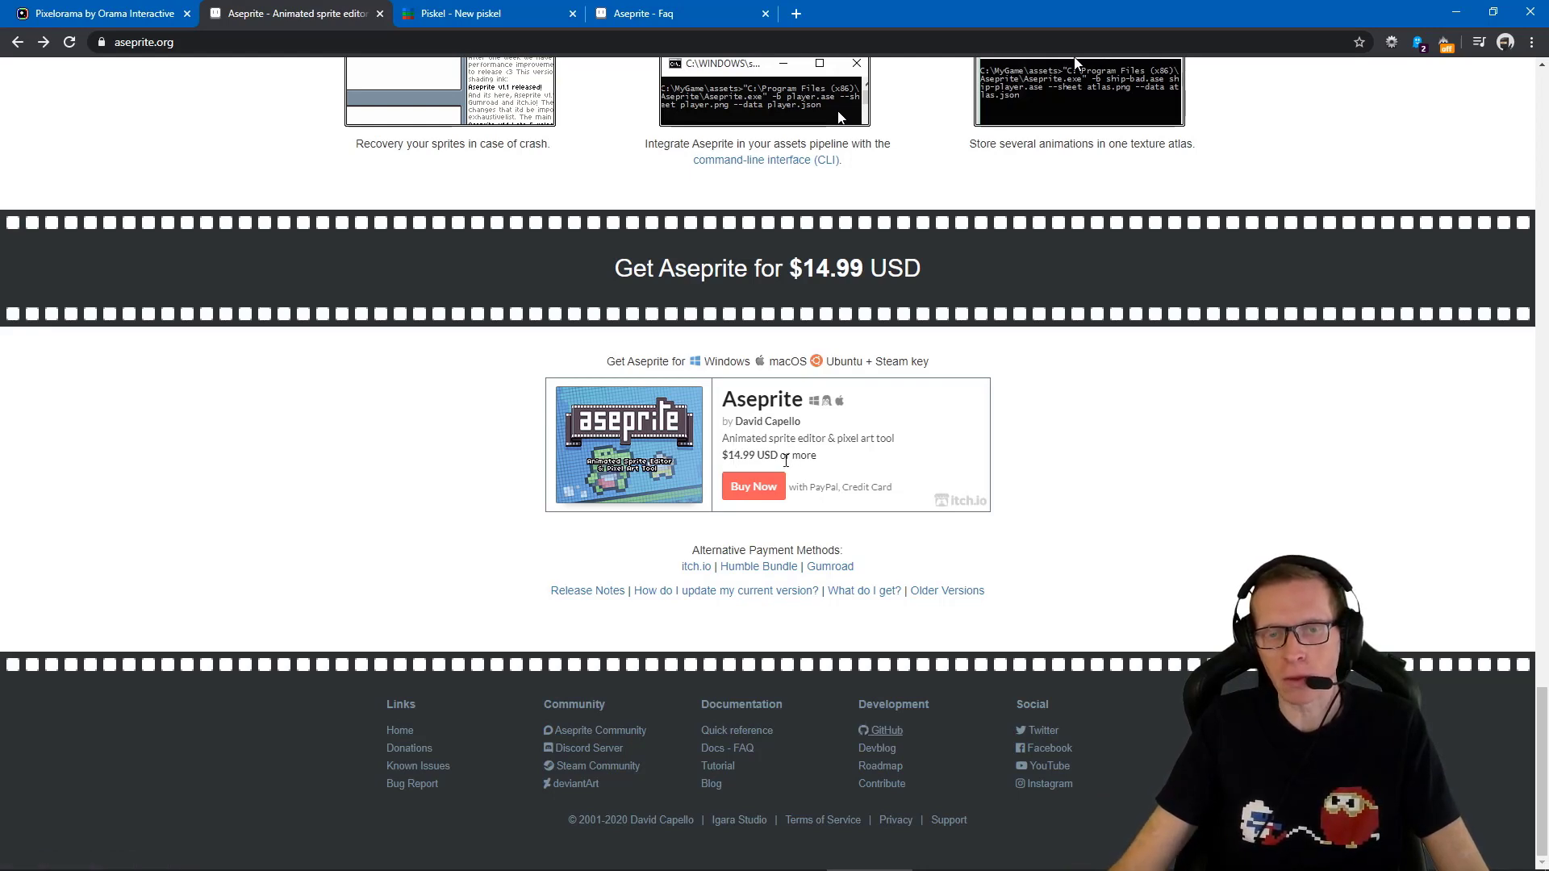
scroll(786, 461, "up", 20)
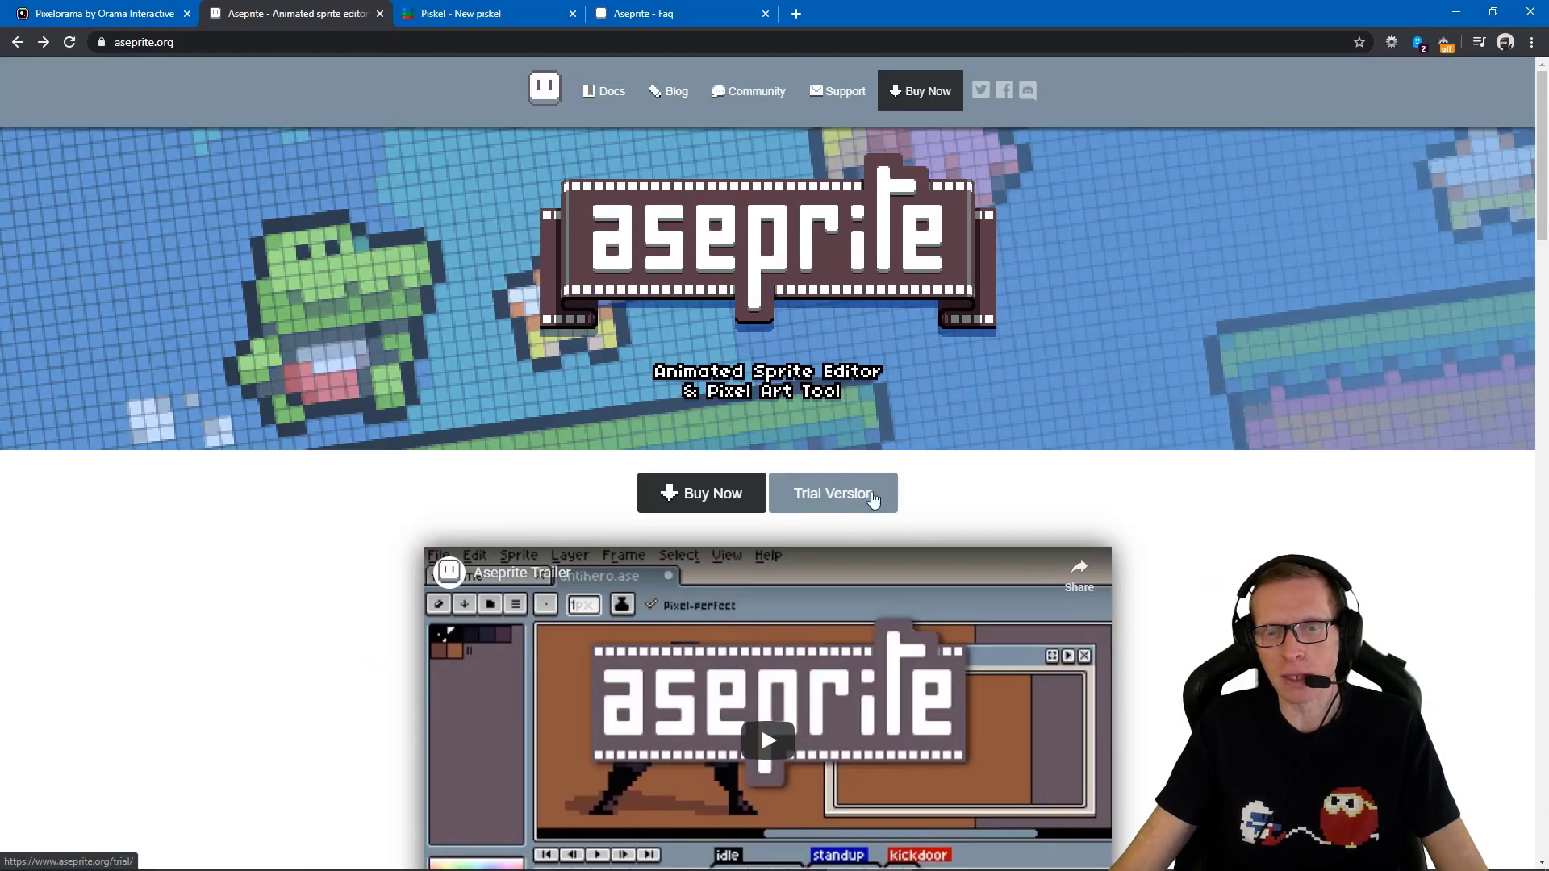
Switch to Aseprite and view the blue strokes on frames 1, 2 and 3 of Sprite-0001, returning to frame 1
key("alt+Tab")
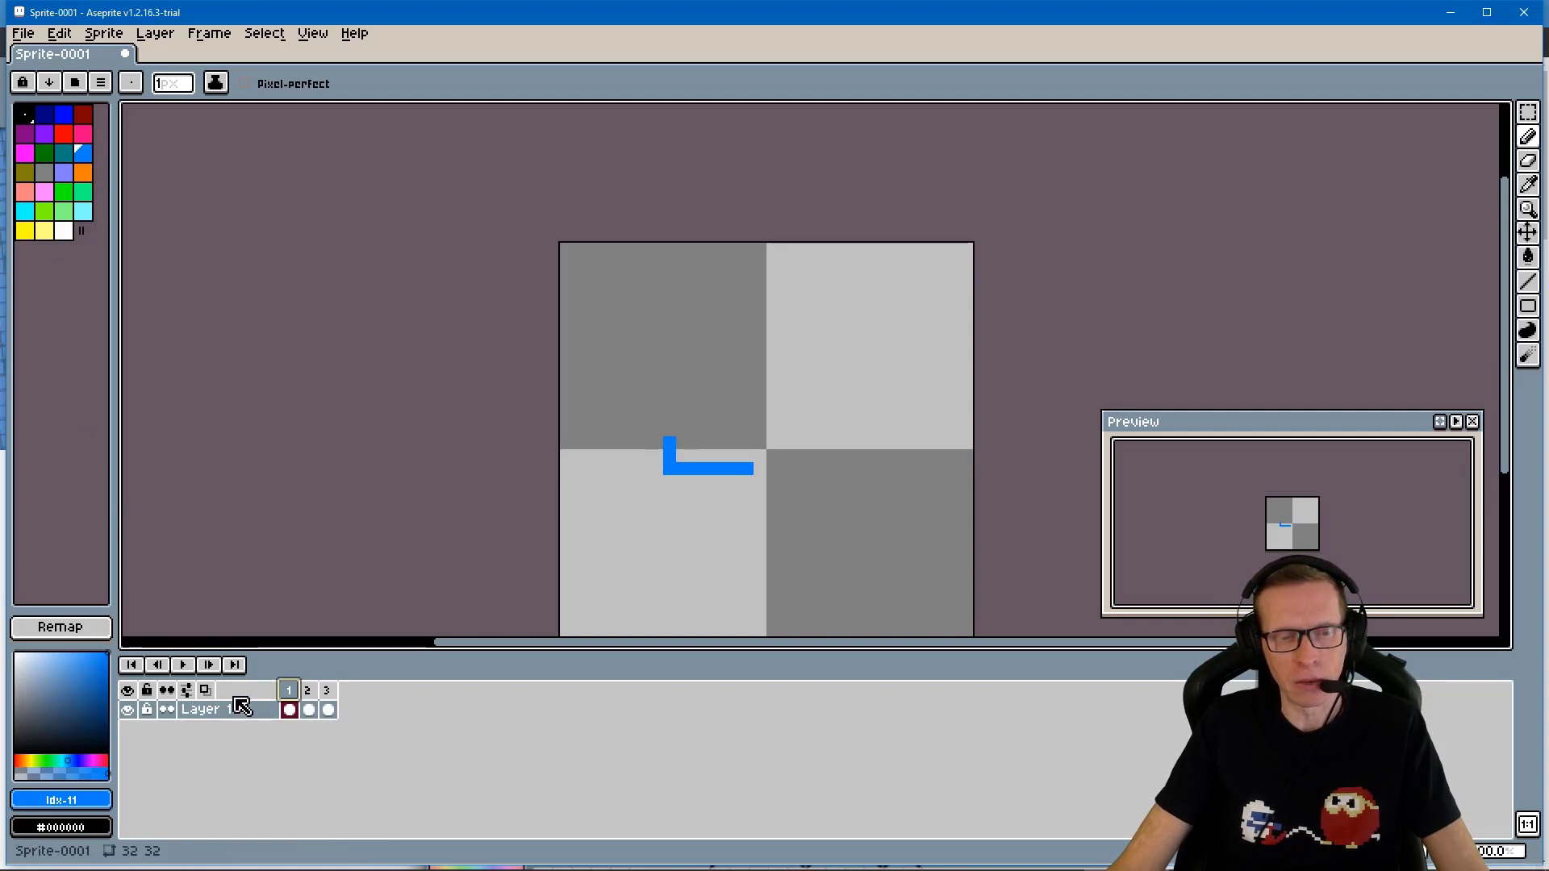
left_click(310, 692)
left_click(327, 691)
left_click(308, 691)
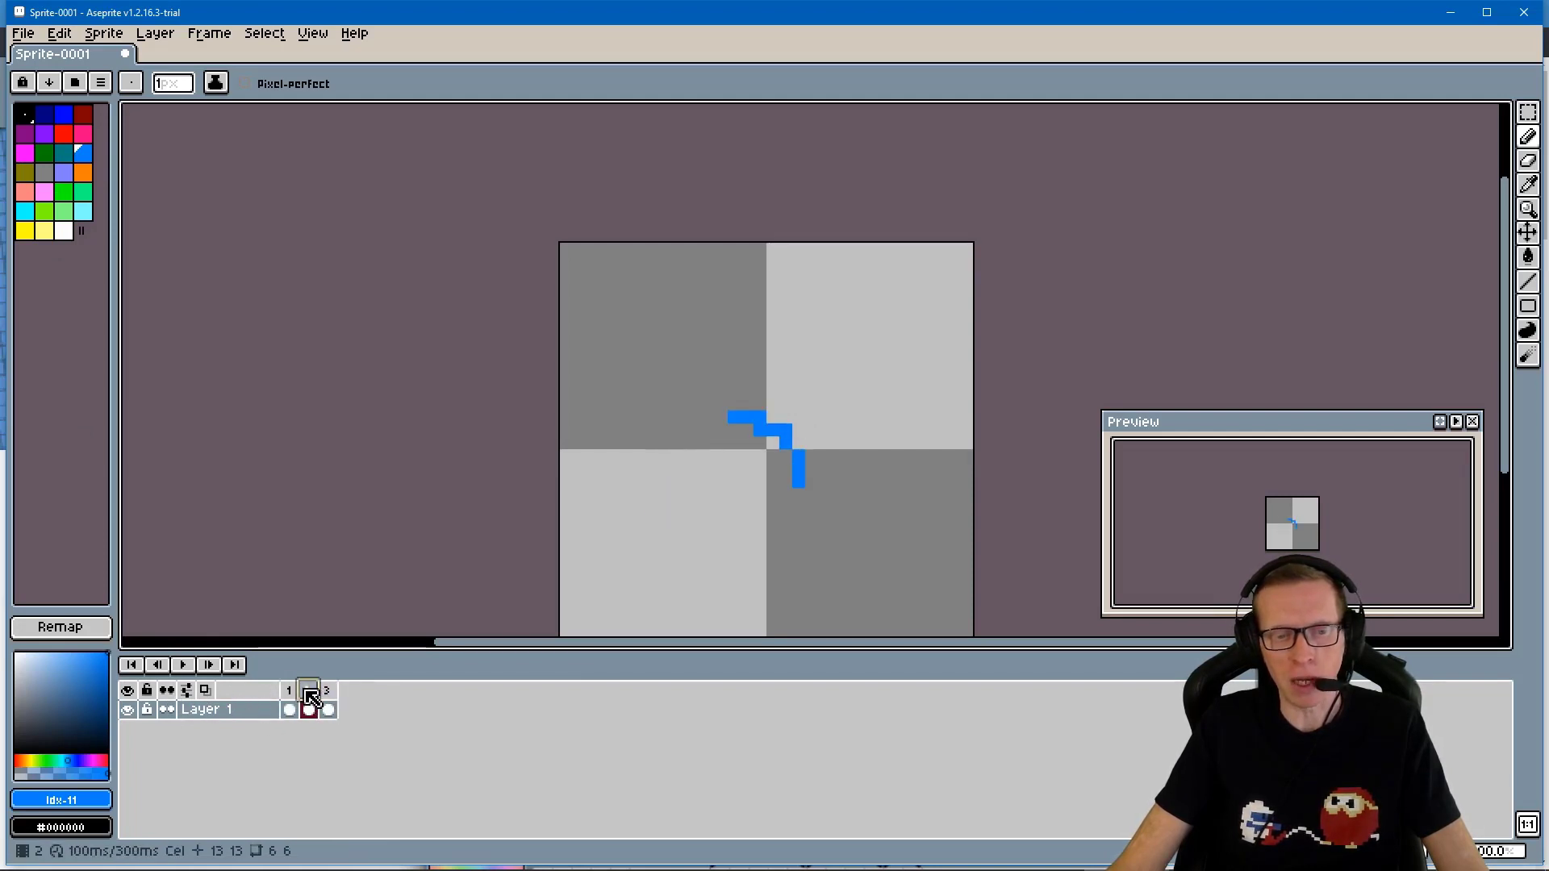
left_click(290, 691)
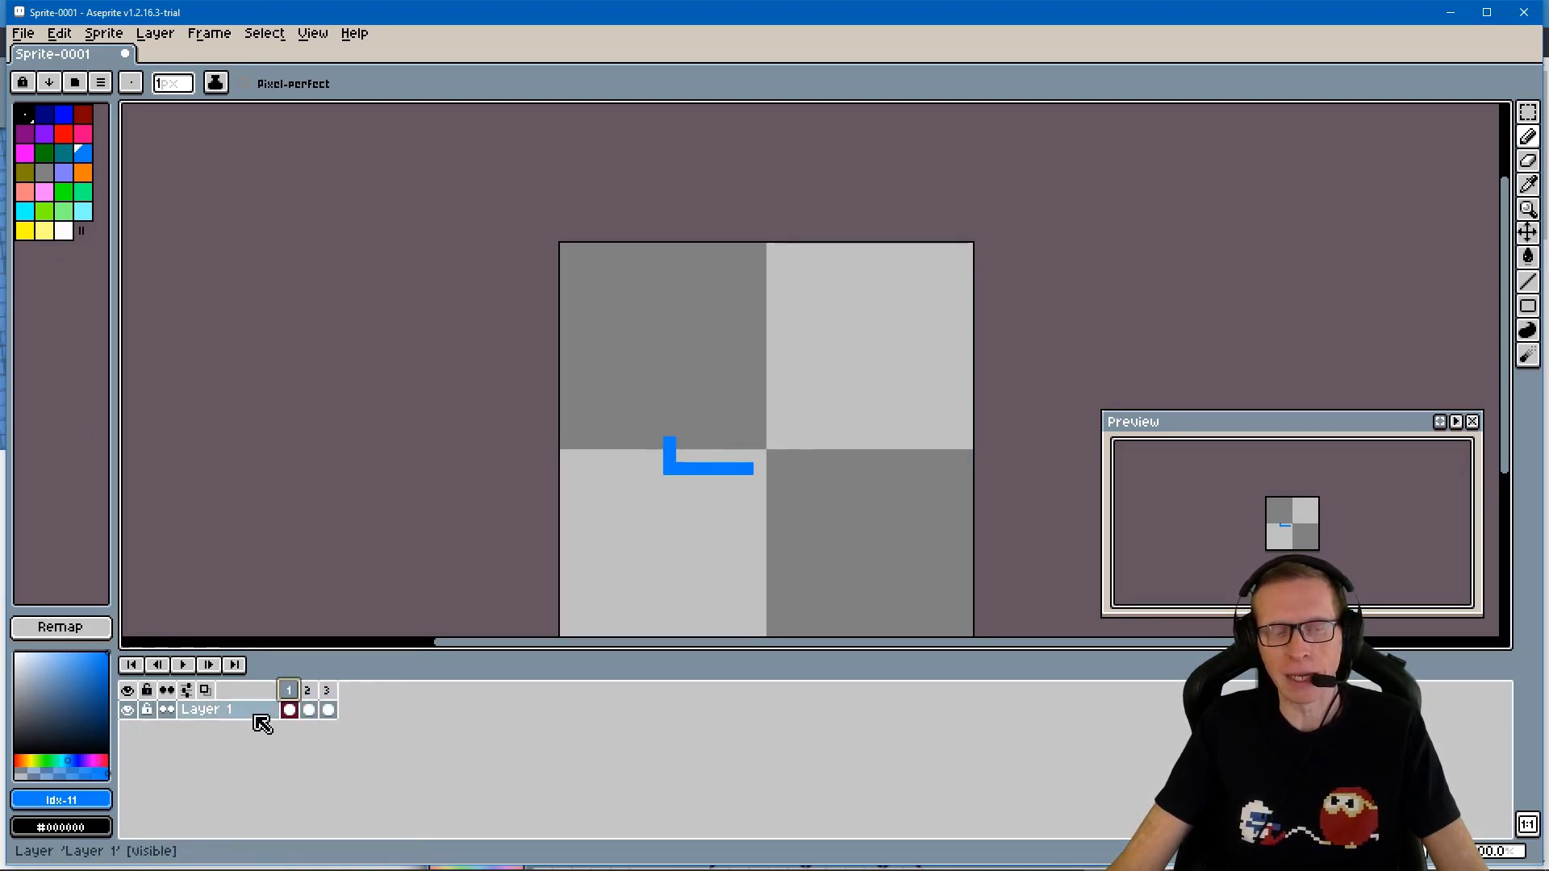
left_click(310, 709)
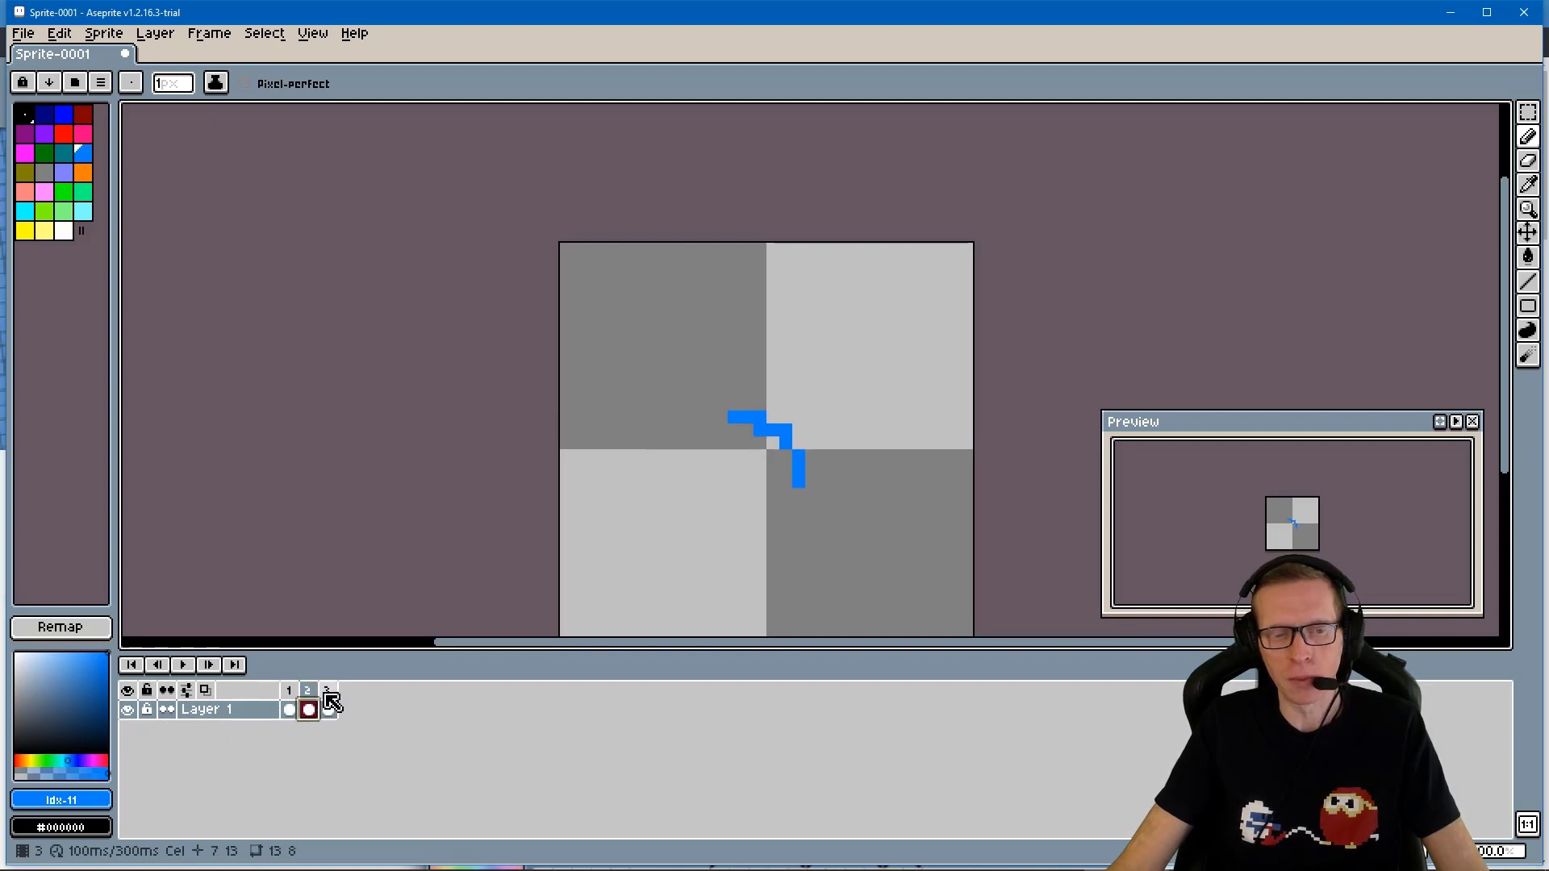
left_click(292, 691)
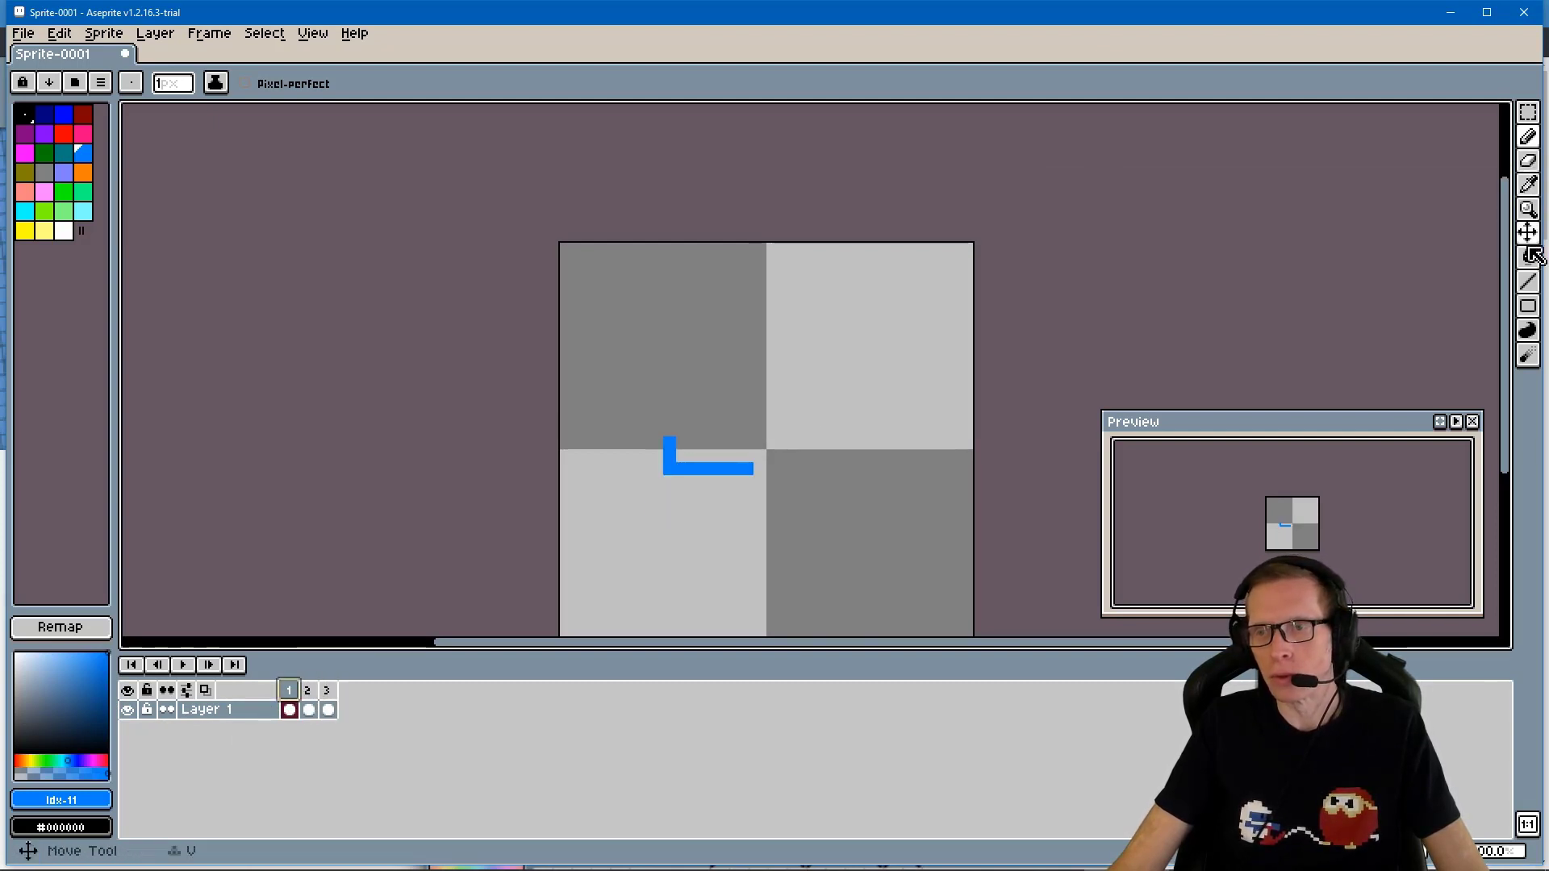
Look through the file, edit, frame and selection commands, and maximize the Aseprite window
left_click(312, 33)
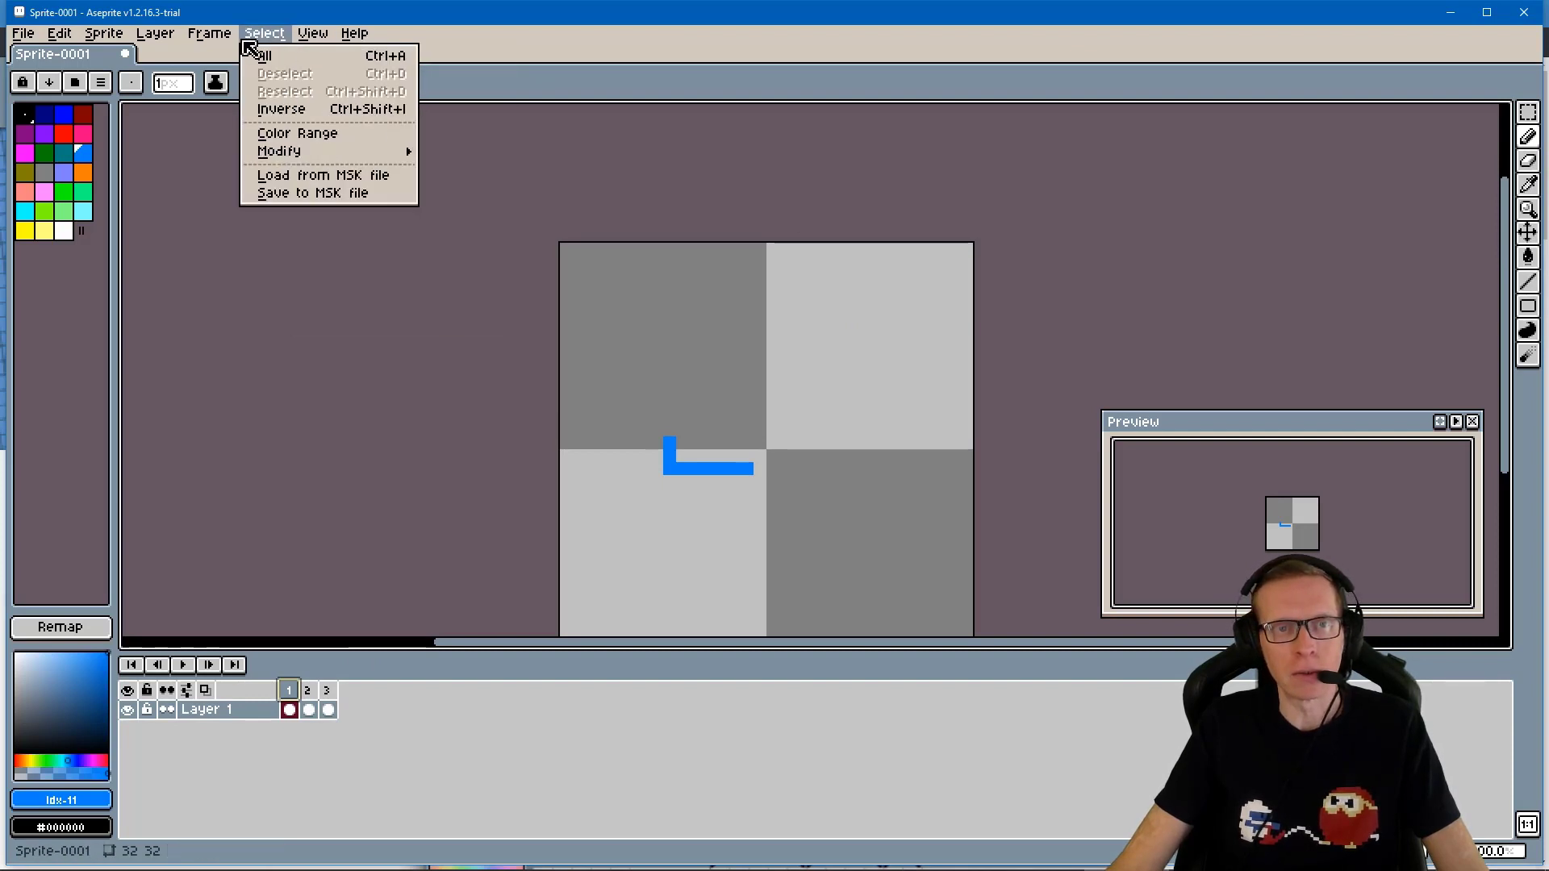
mouse_move(172, 38)
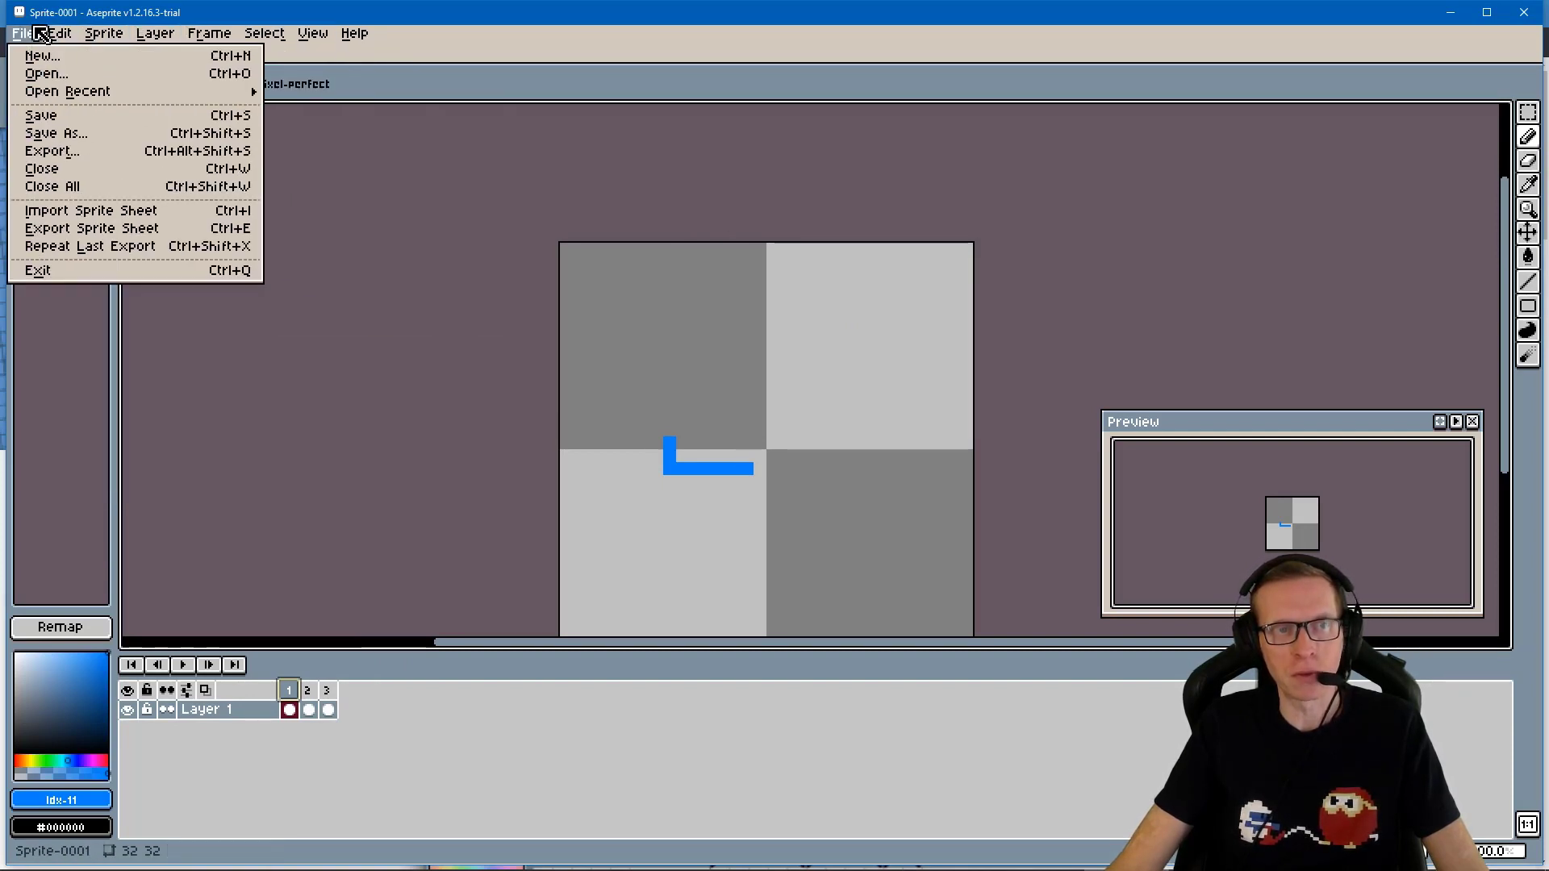
mouse_move(102, 37)
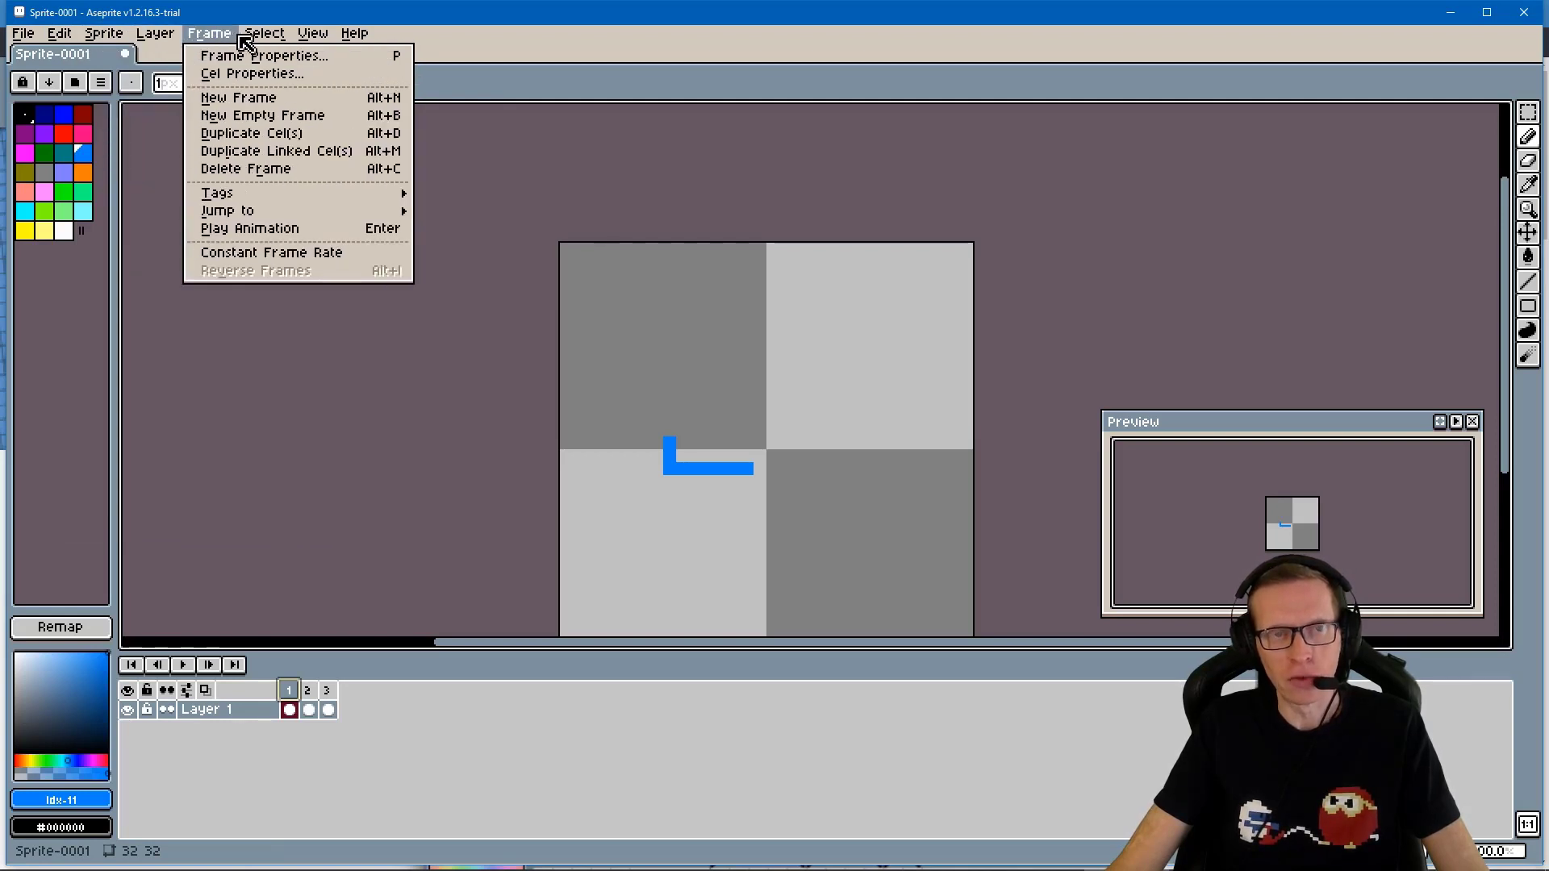
mouse_move(313, 36)
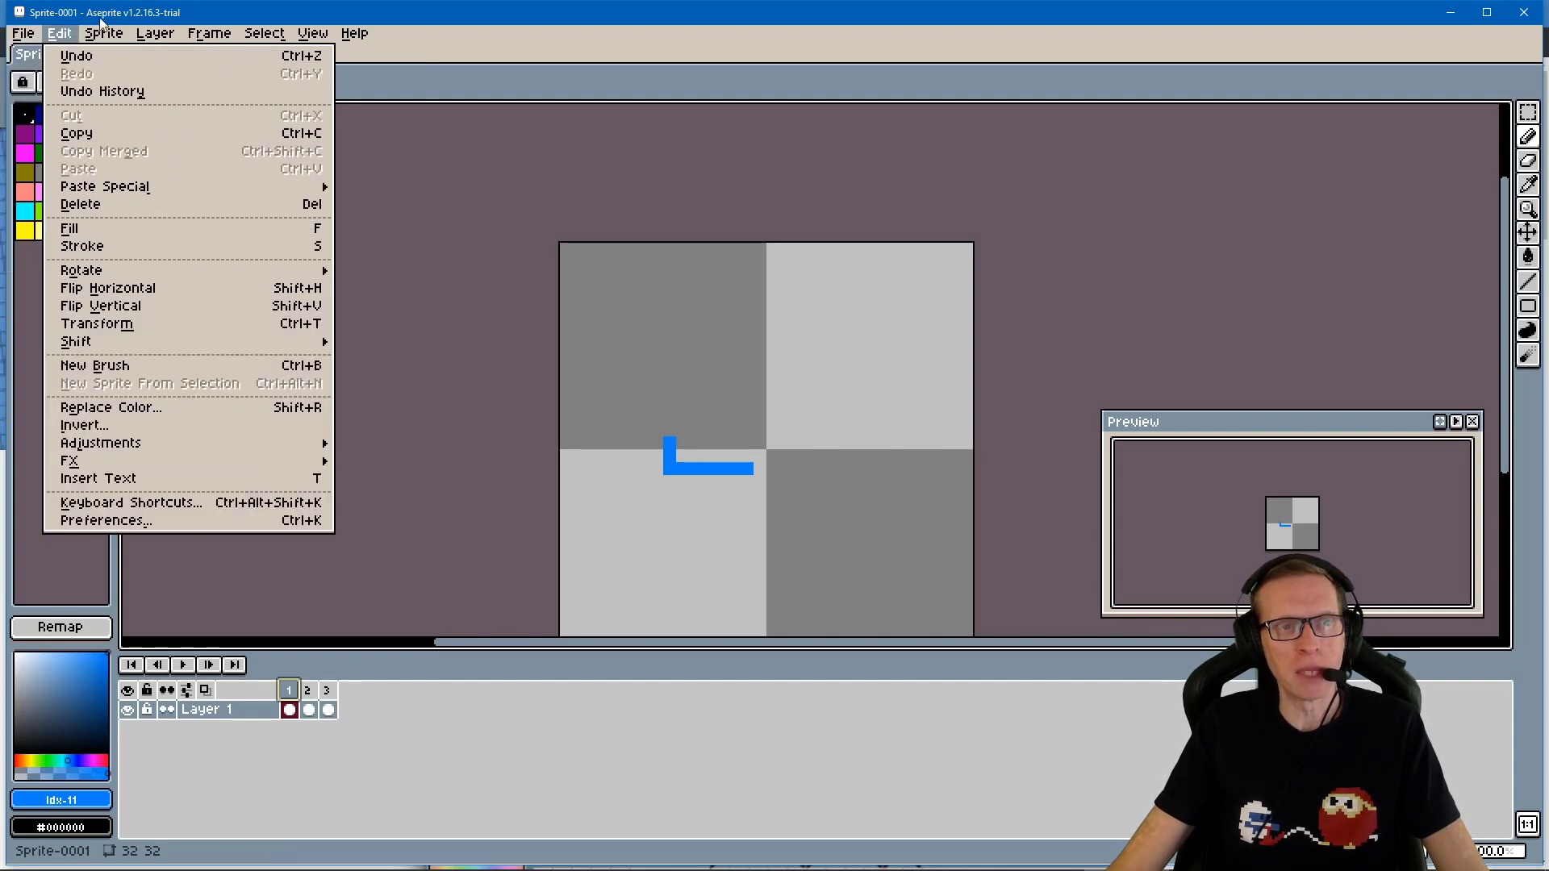
double_click(278, 18)
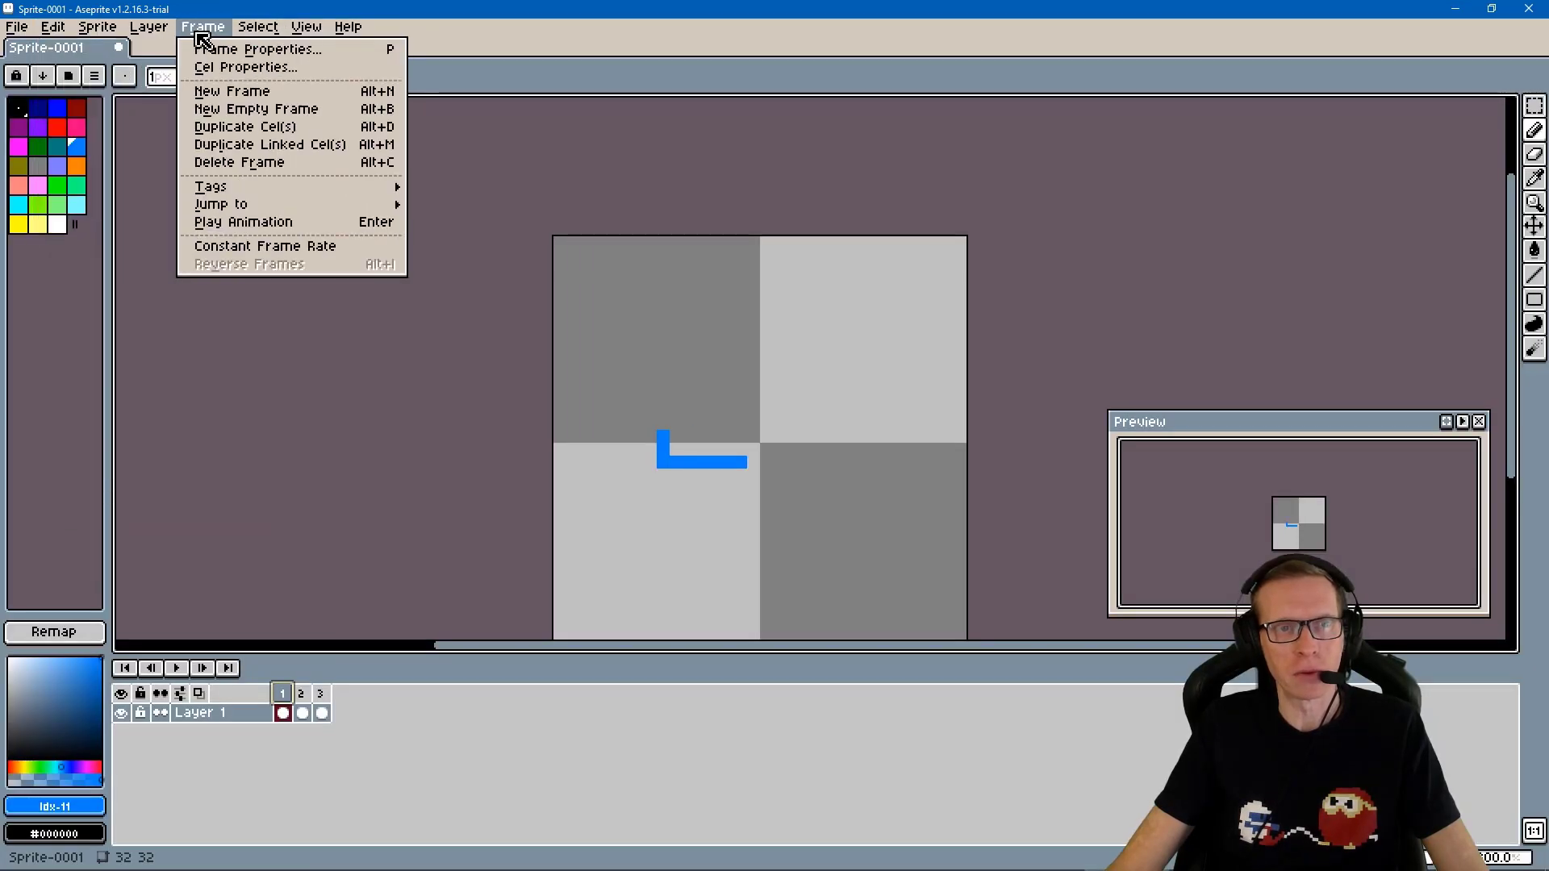
mouse_move(307, 26)
left_click(360, 422)
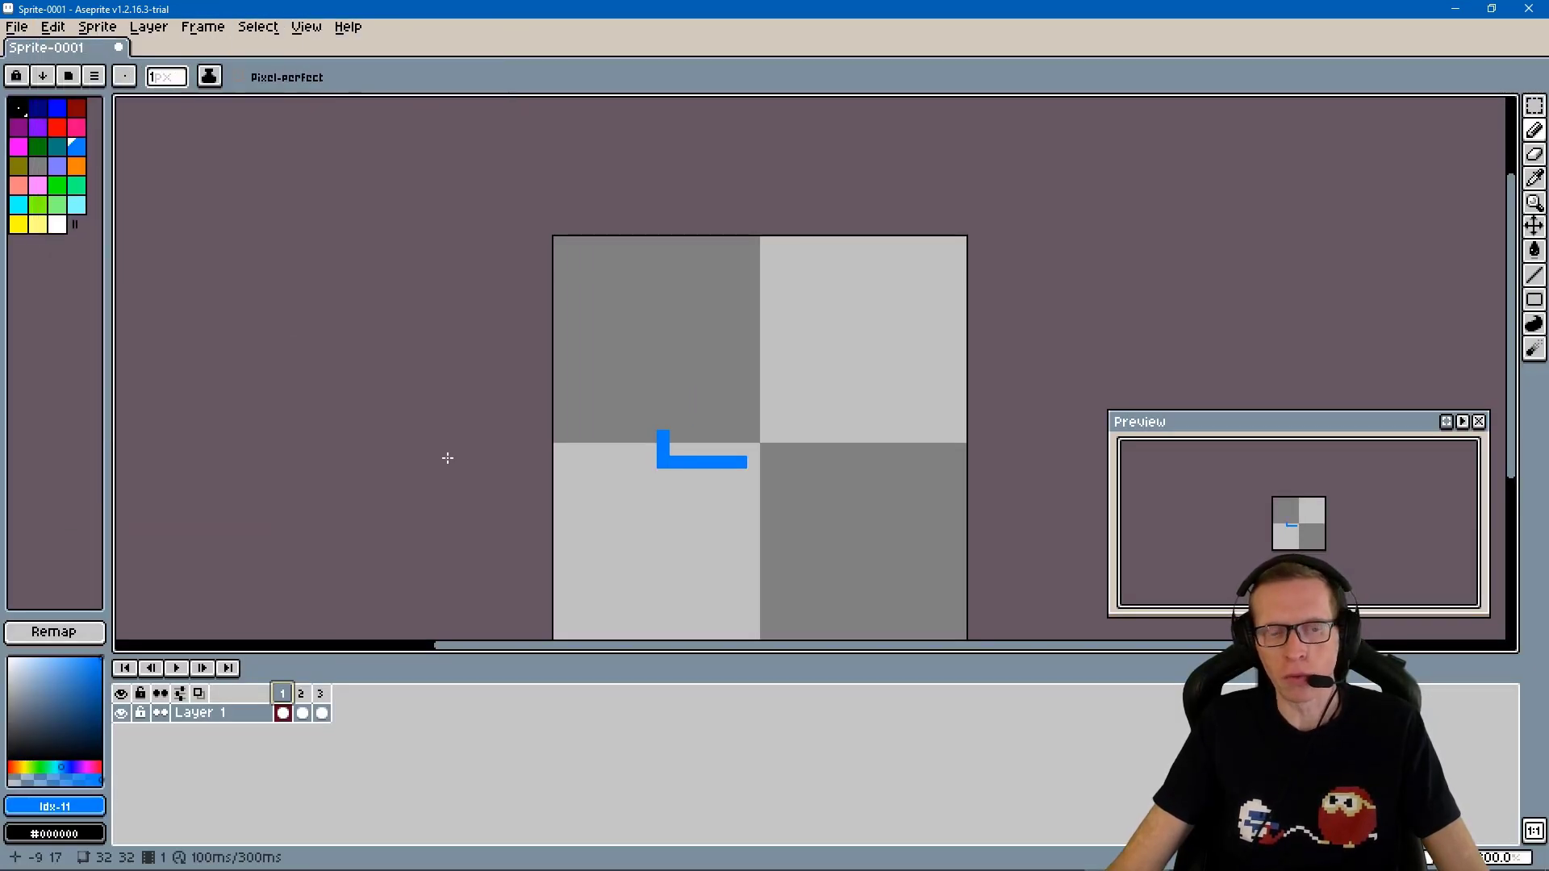
Minimize Aseprite and review the Pixelorama page in Chrome, from its feature list through the downloads and development log to the comments
left_click(1456, 10)
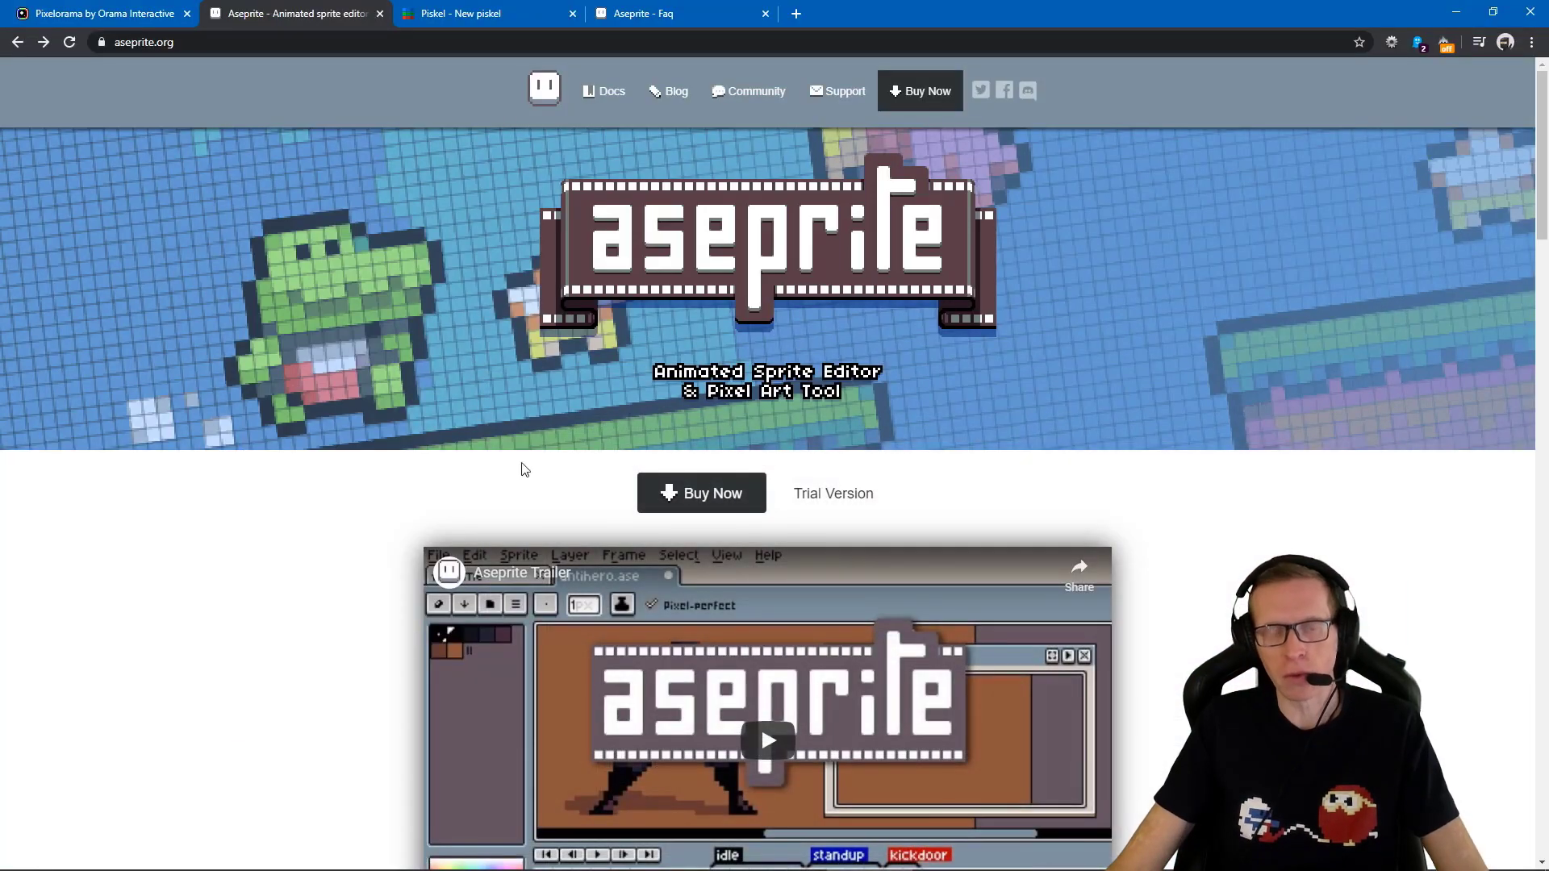
left_click(113, 15)
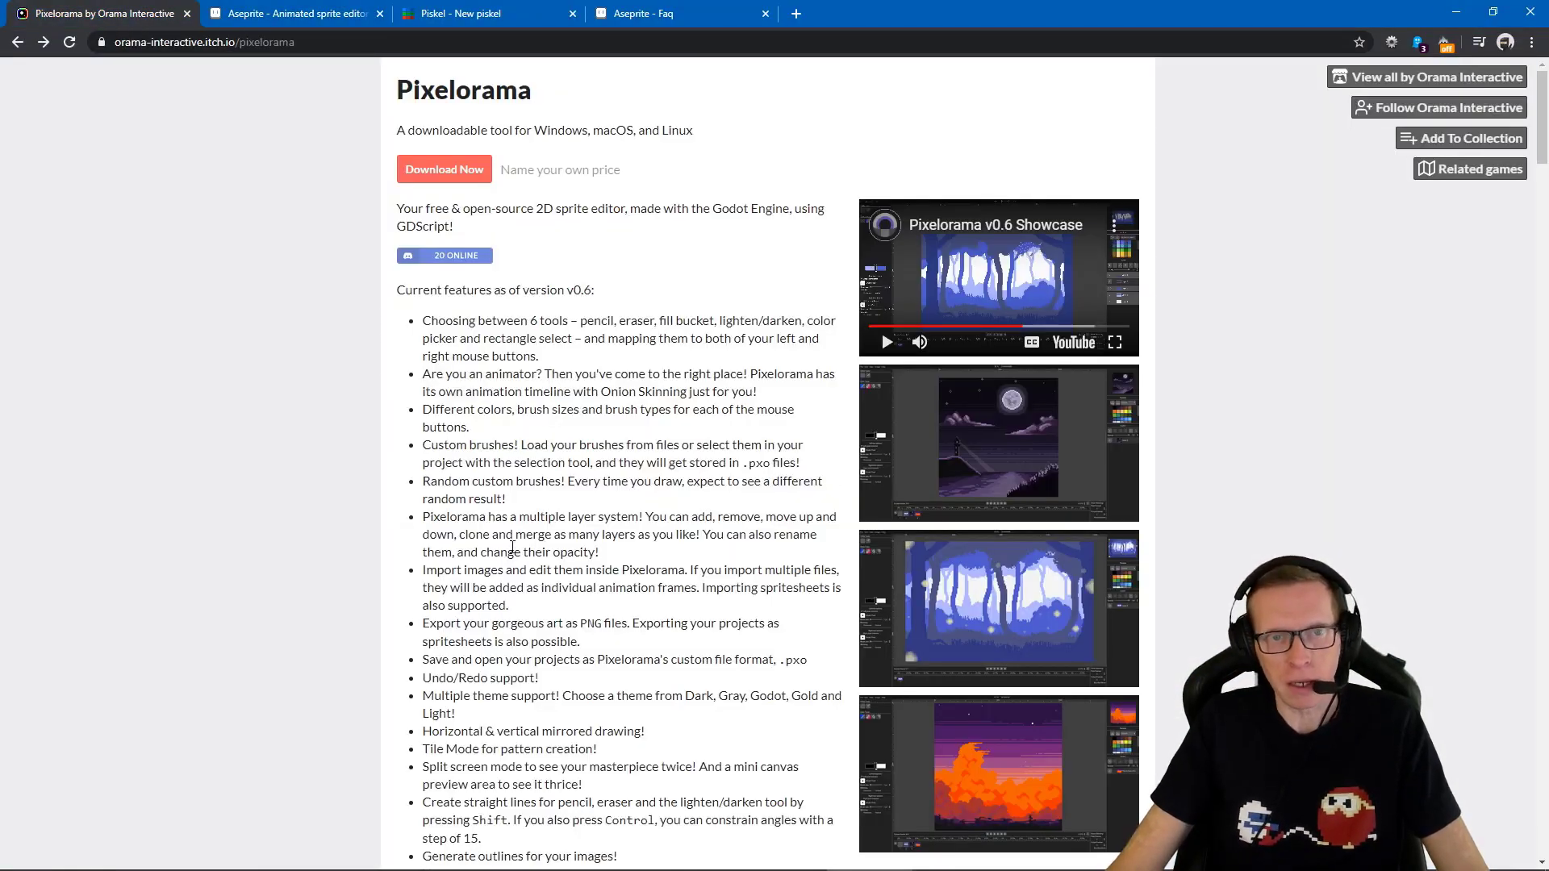
scroll(613, 371, "down", 7)
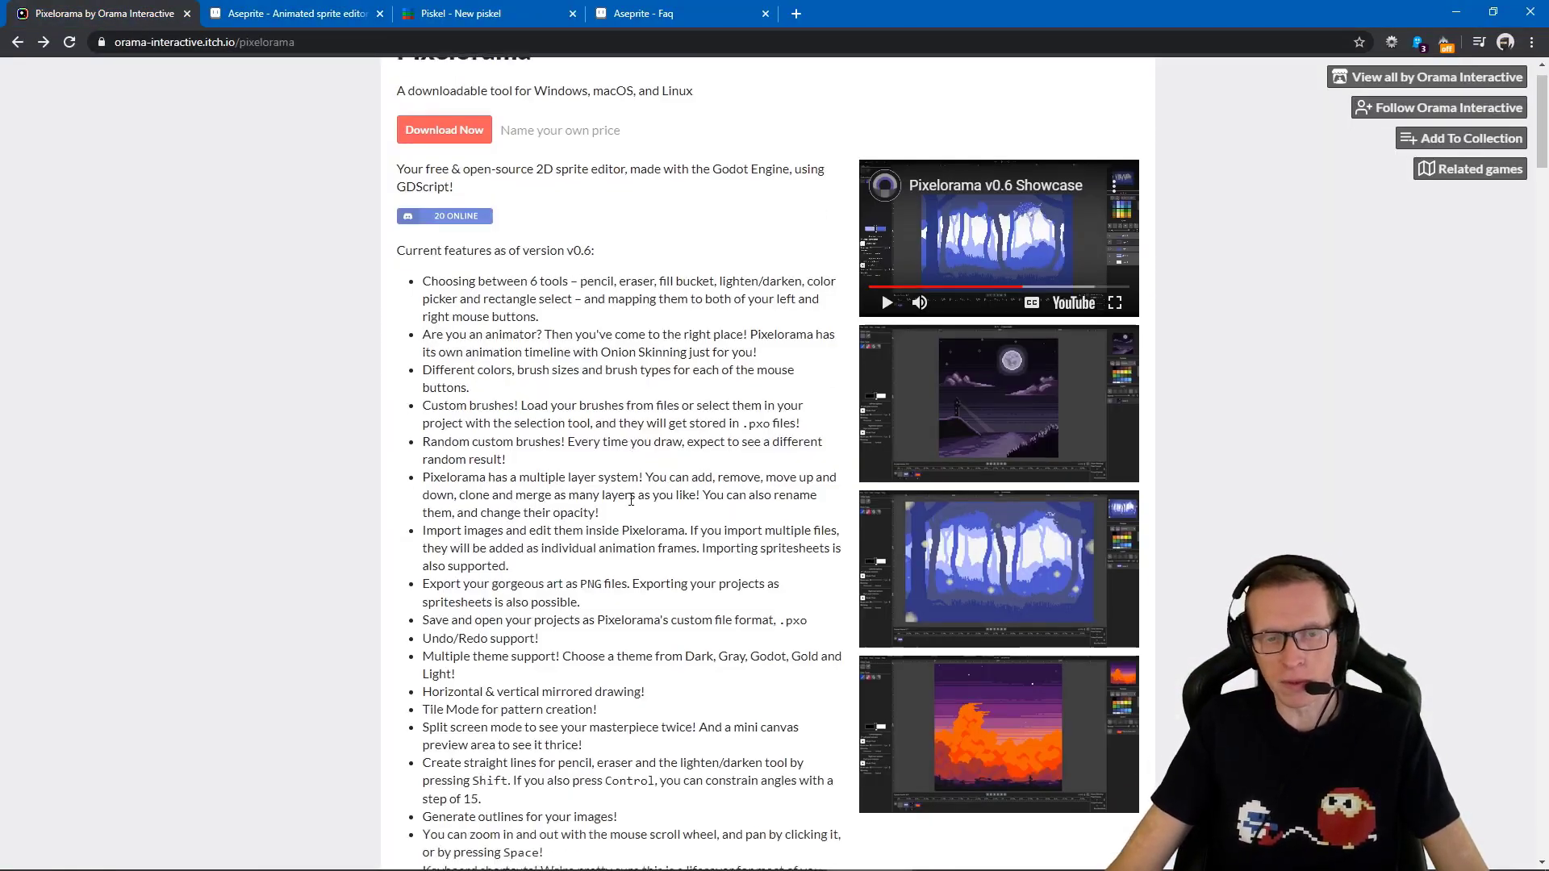
scroll(658, 545, "down", 4)
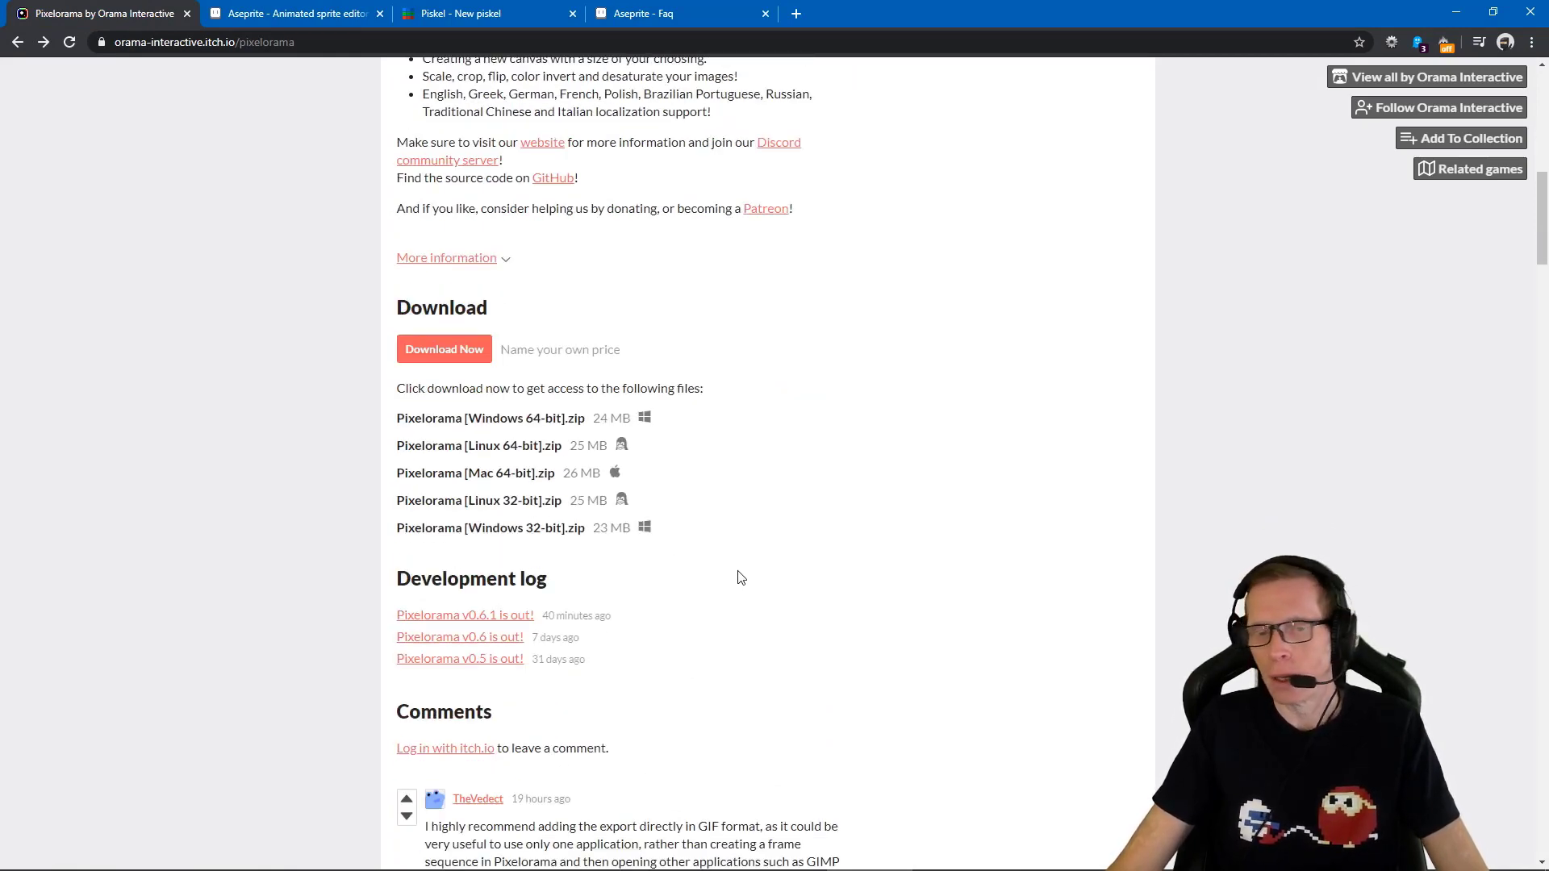
scroll(734, 584, "down", 7)
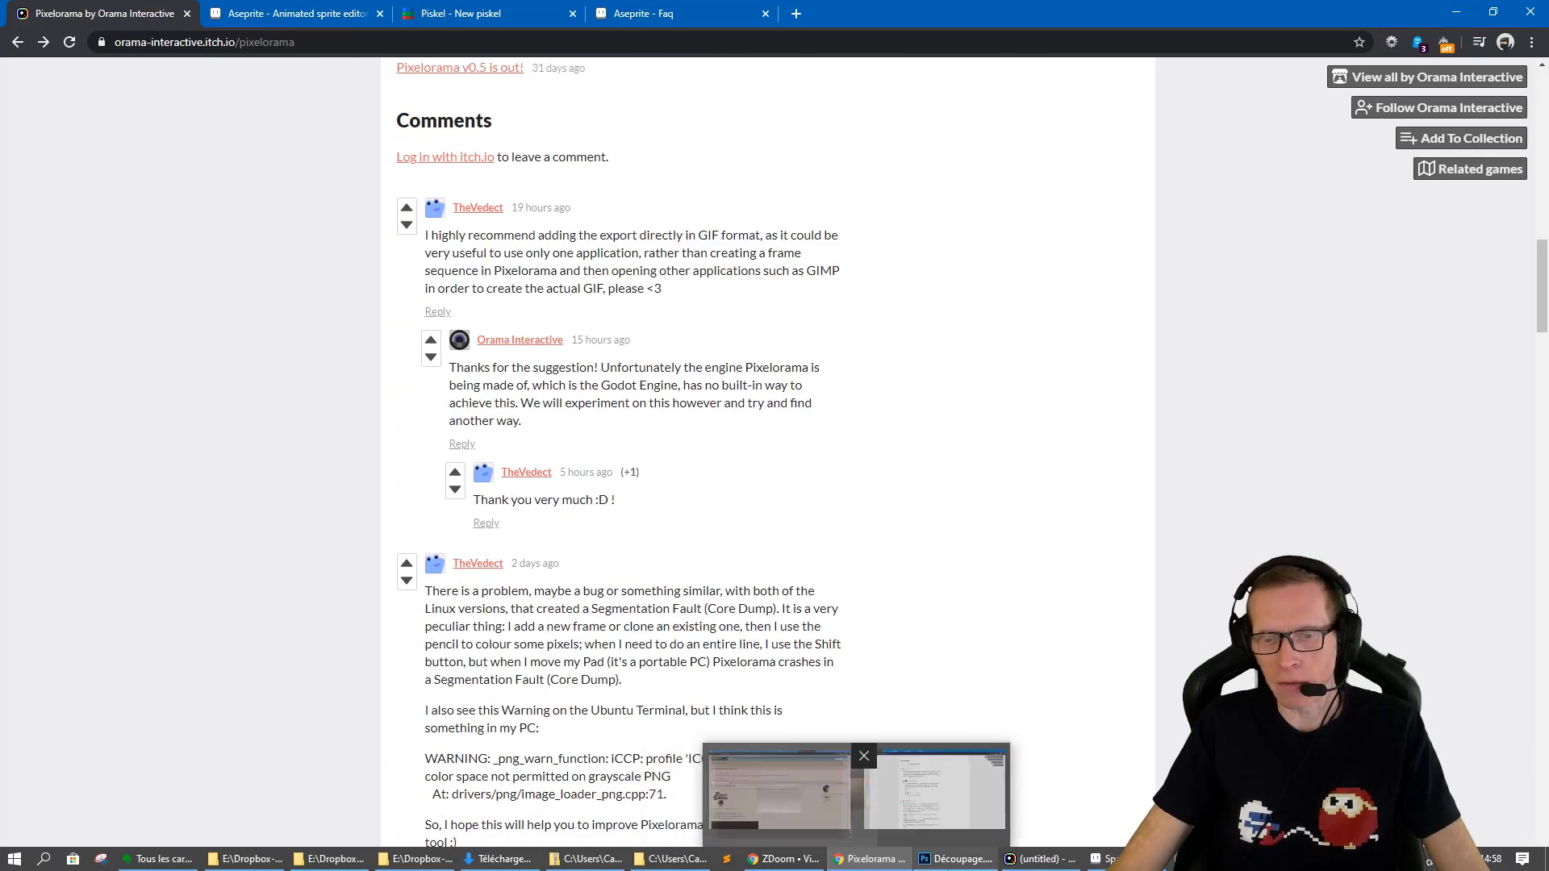
Switch to Photoshop with Découpage.psd and show the dungeon wall levels one at a time, from the nearest to the farthest
left_click(946, 860)
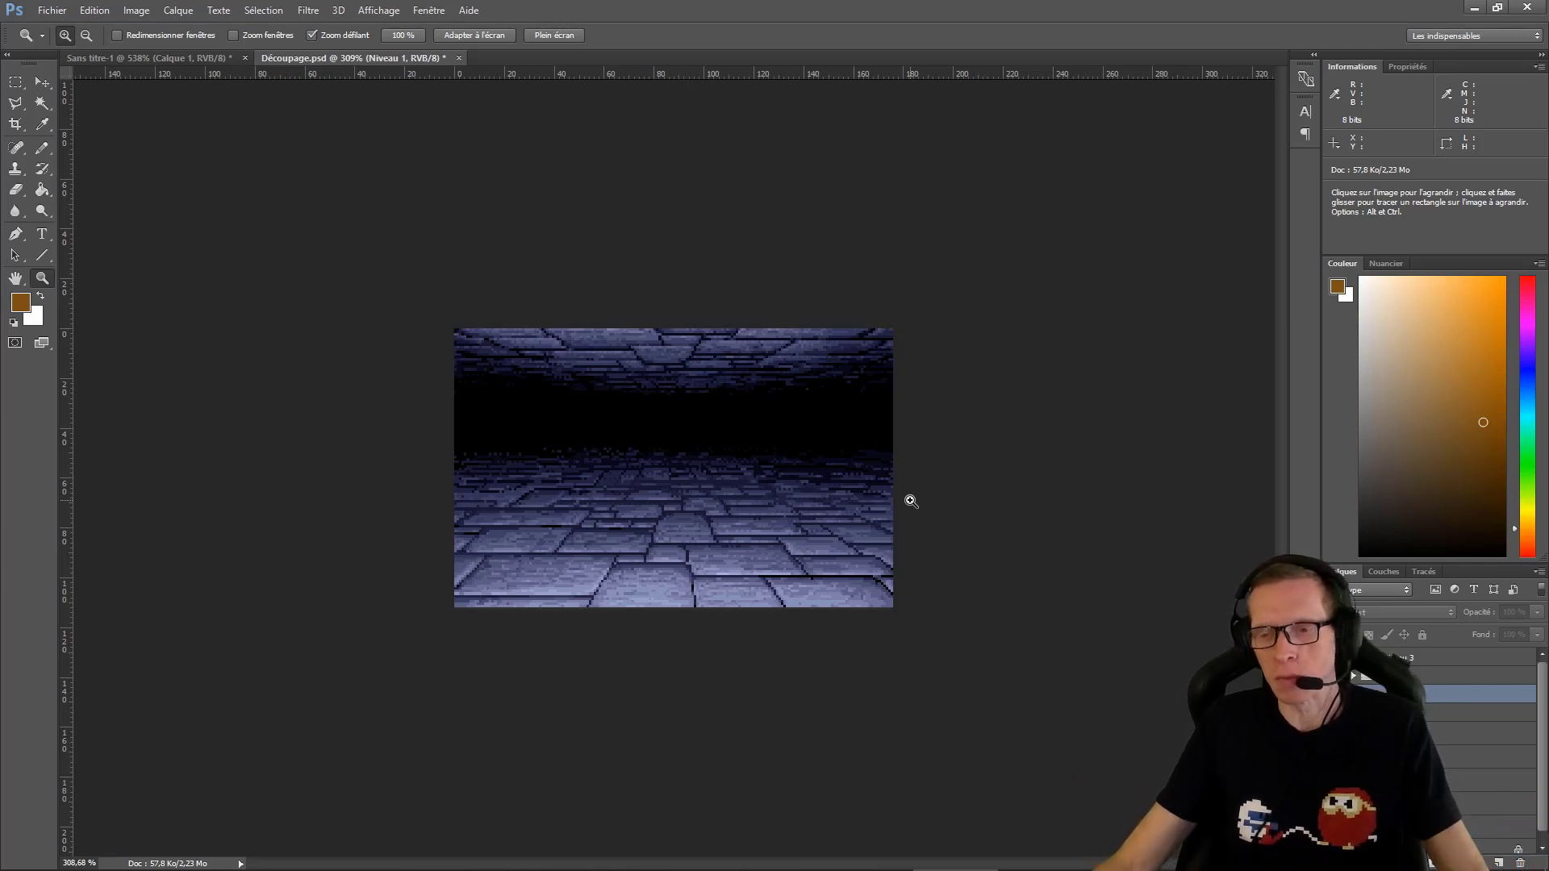
left_click(1355, 693)
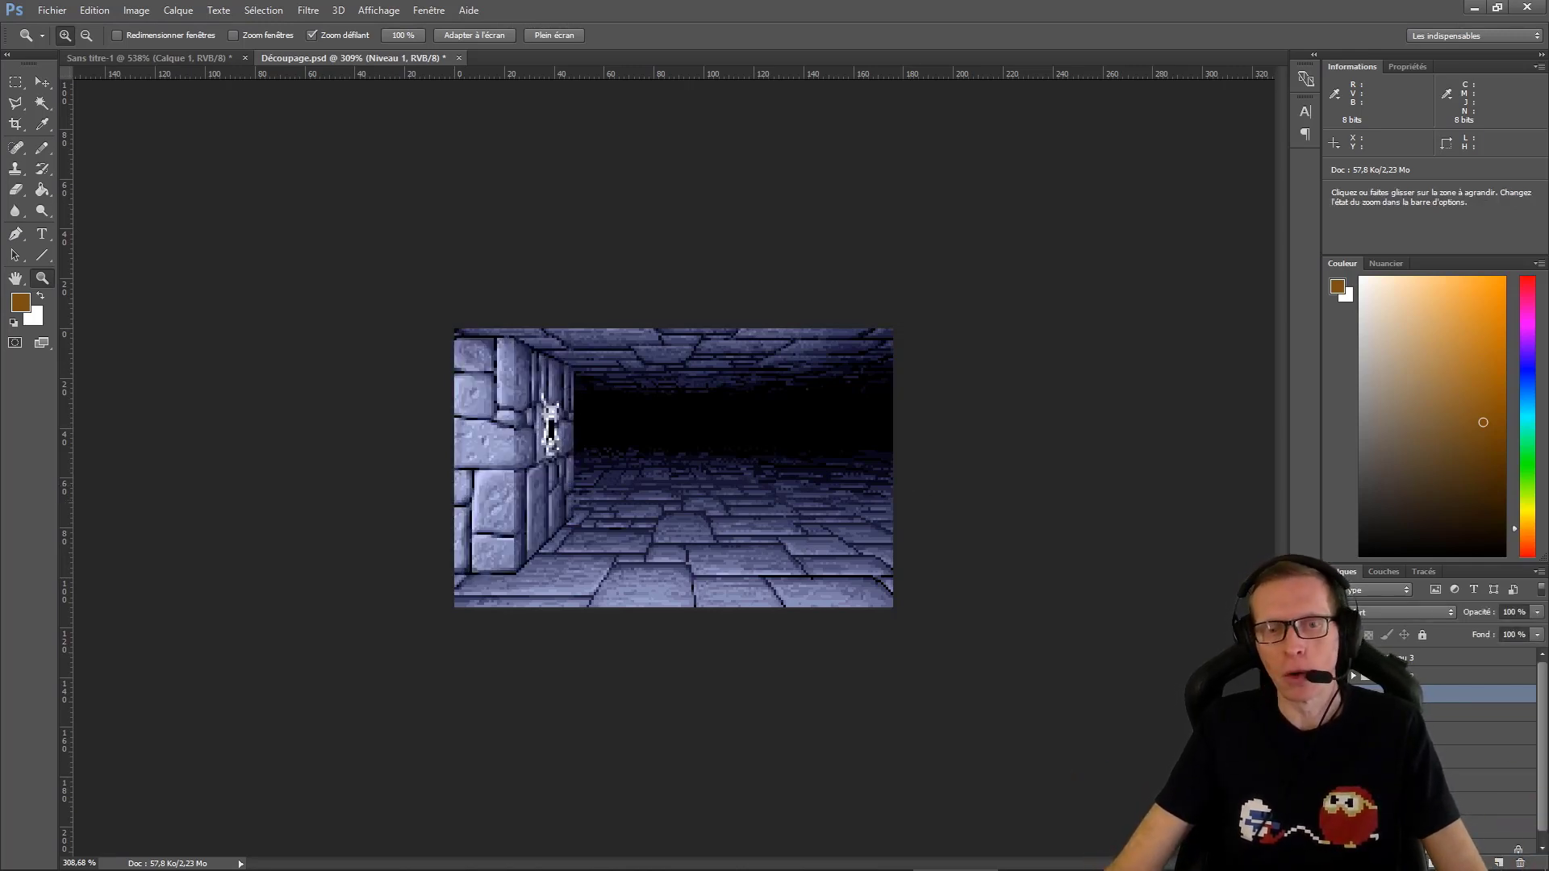
key("ctrl+z")
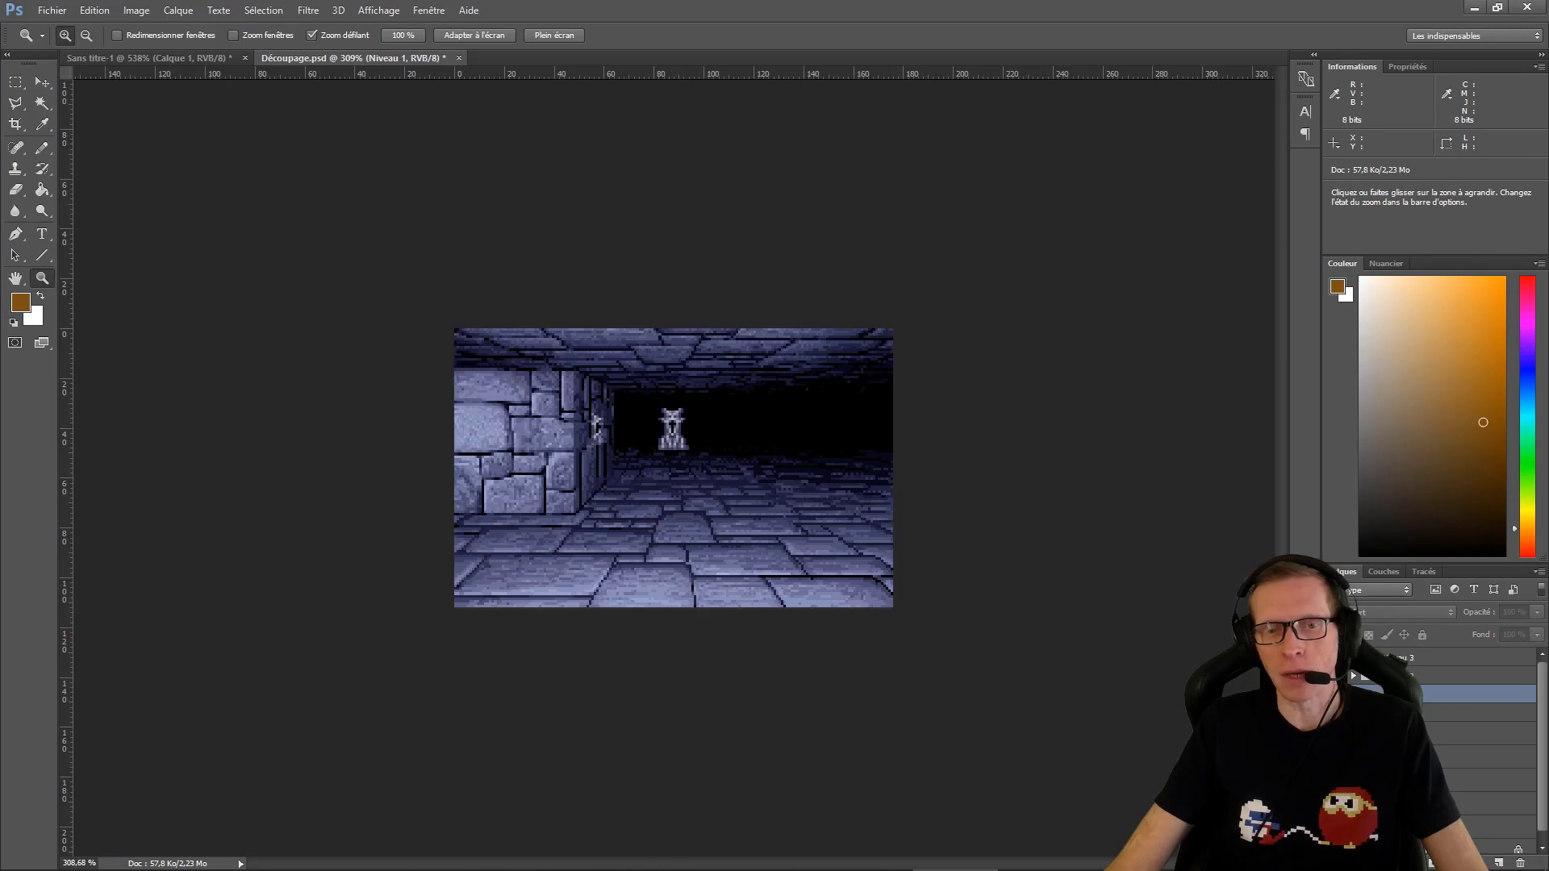
key("ctrl+alt+z")
key("ctrl+alt+z")
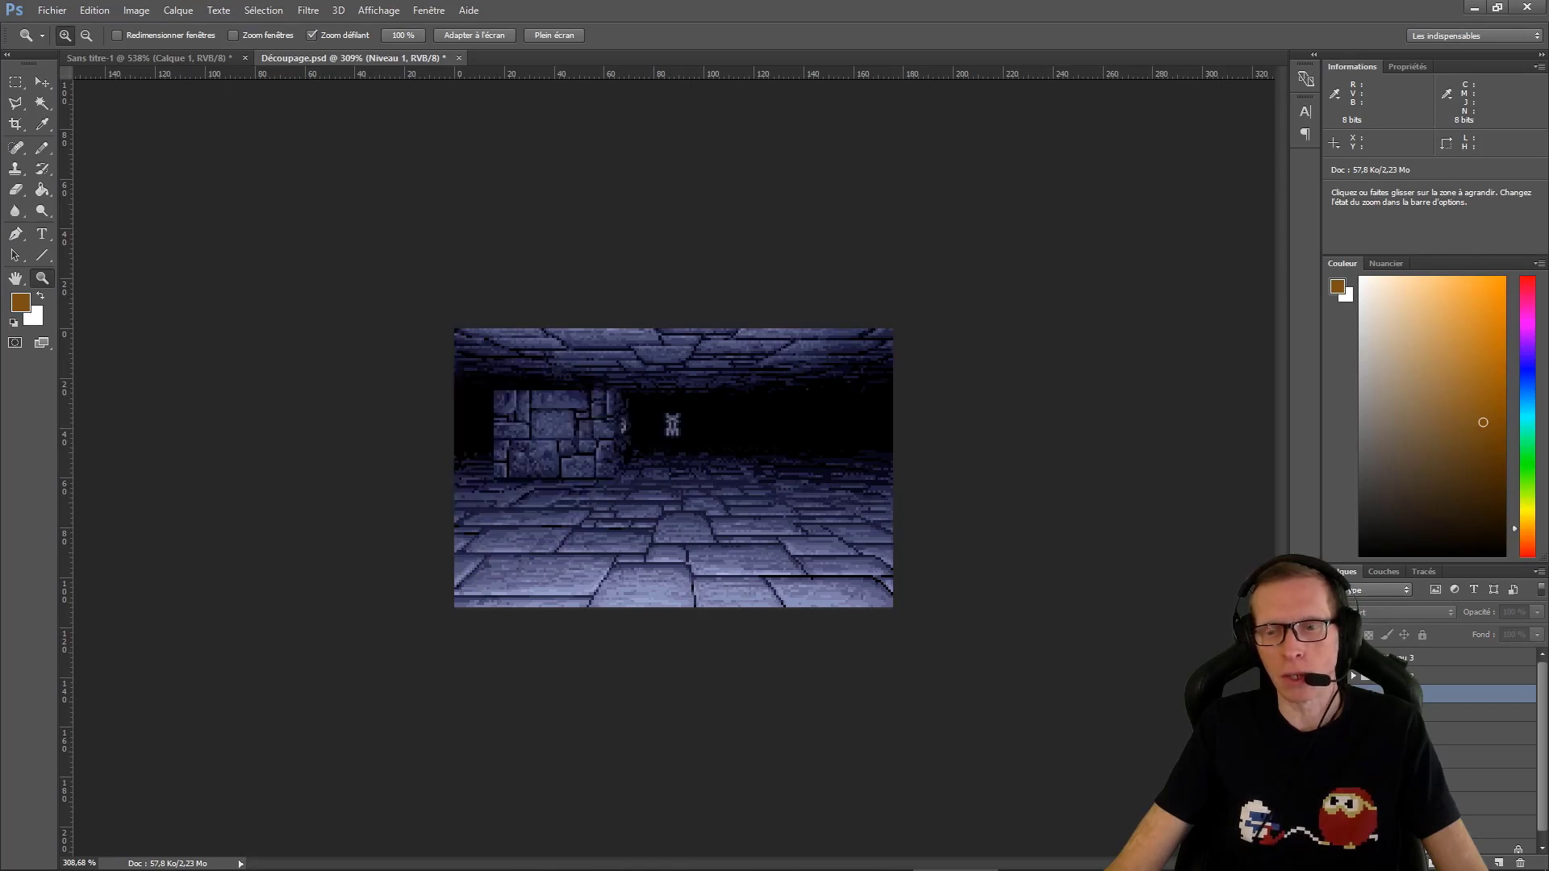
Go back through the dungeon wall levels to the nearest one, and toggle that level's visibility off and on
key("ctrl+shift+z")
key("ctrl+shift+z")
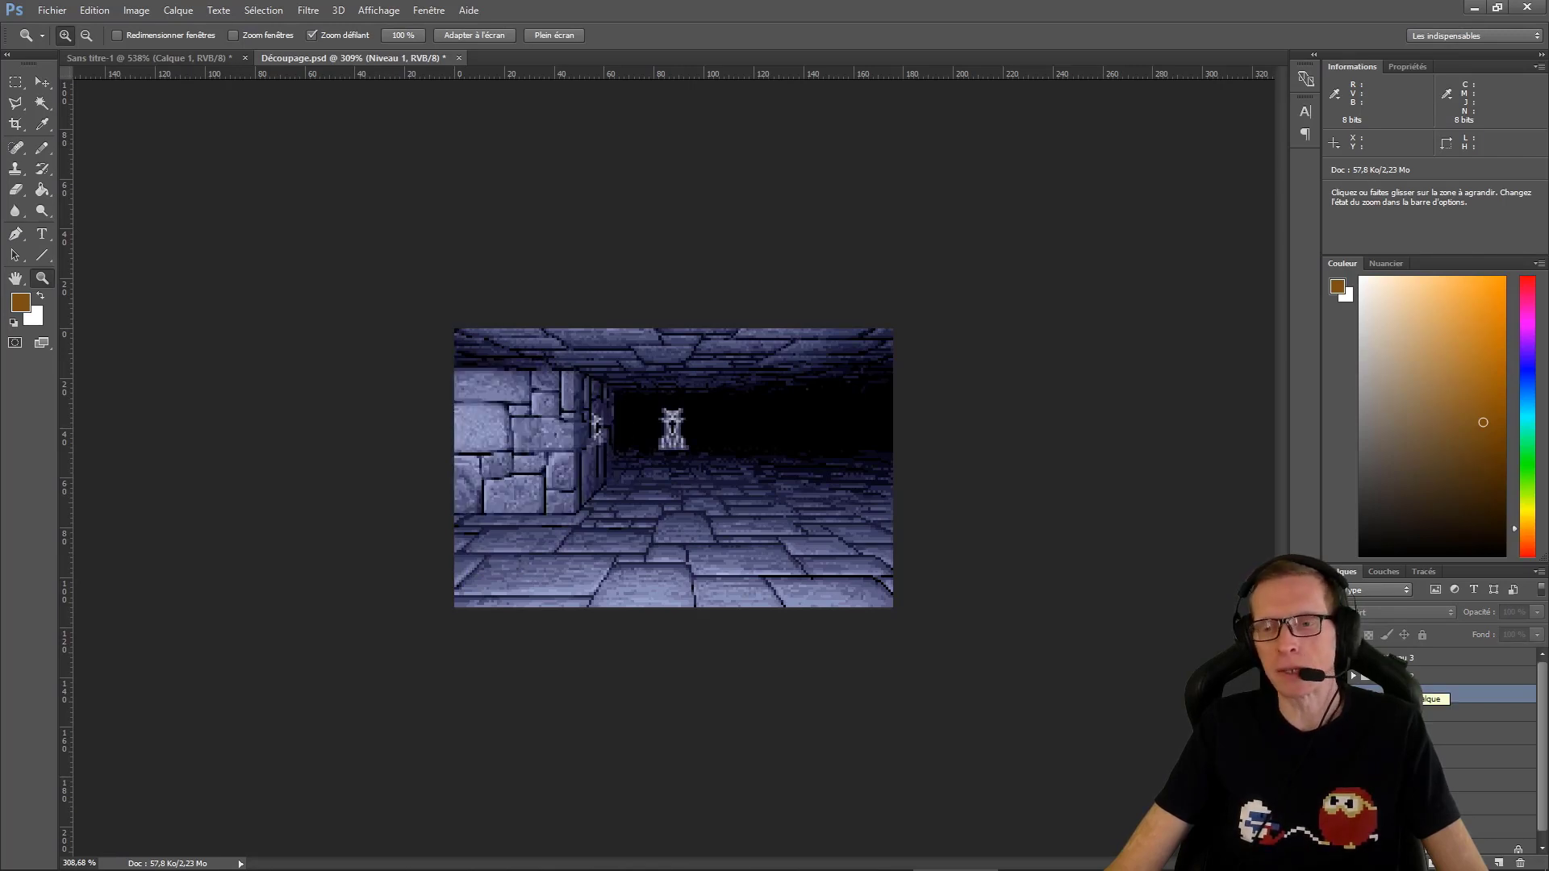
key("ctrl+shift+z")
key("ctrl+shift+z")
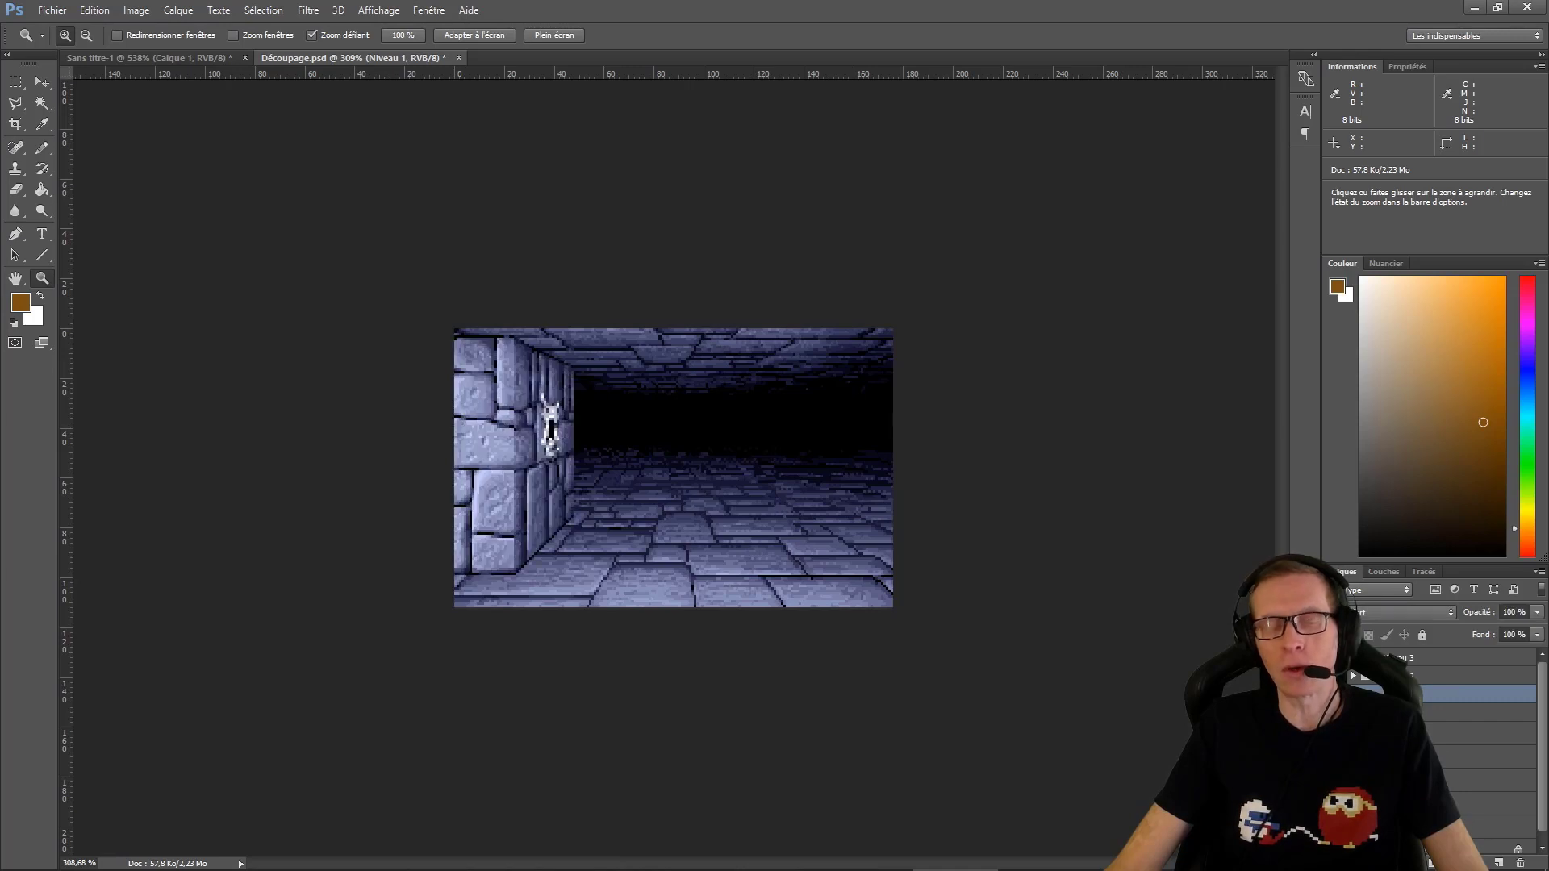
left_click(1343, 696)
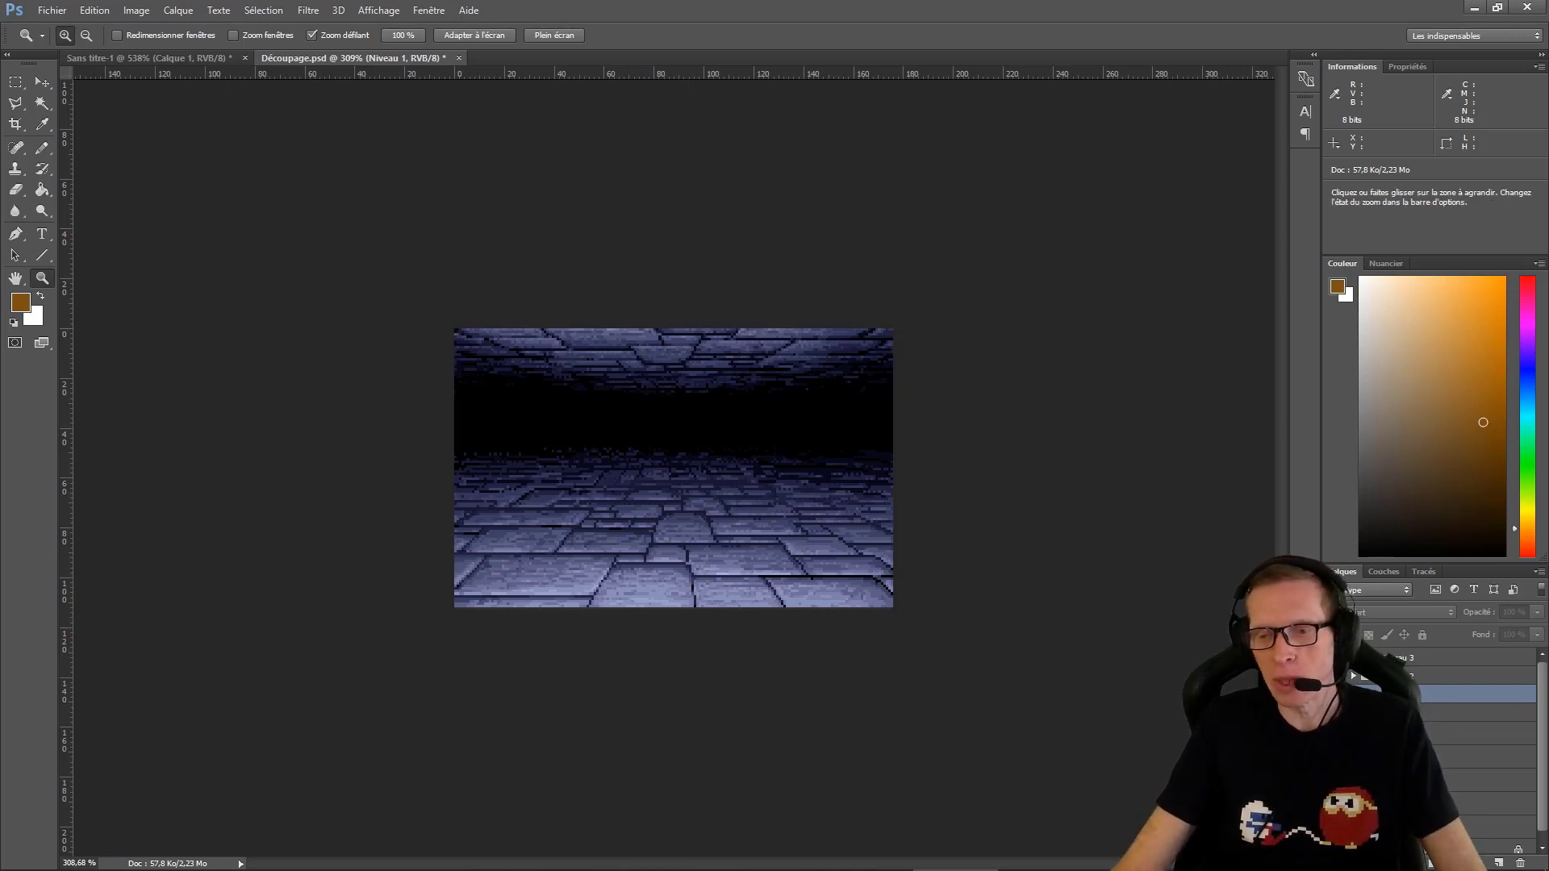
left_click(1332, 694)
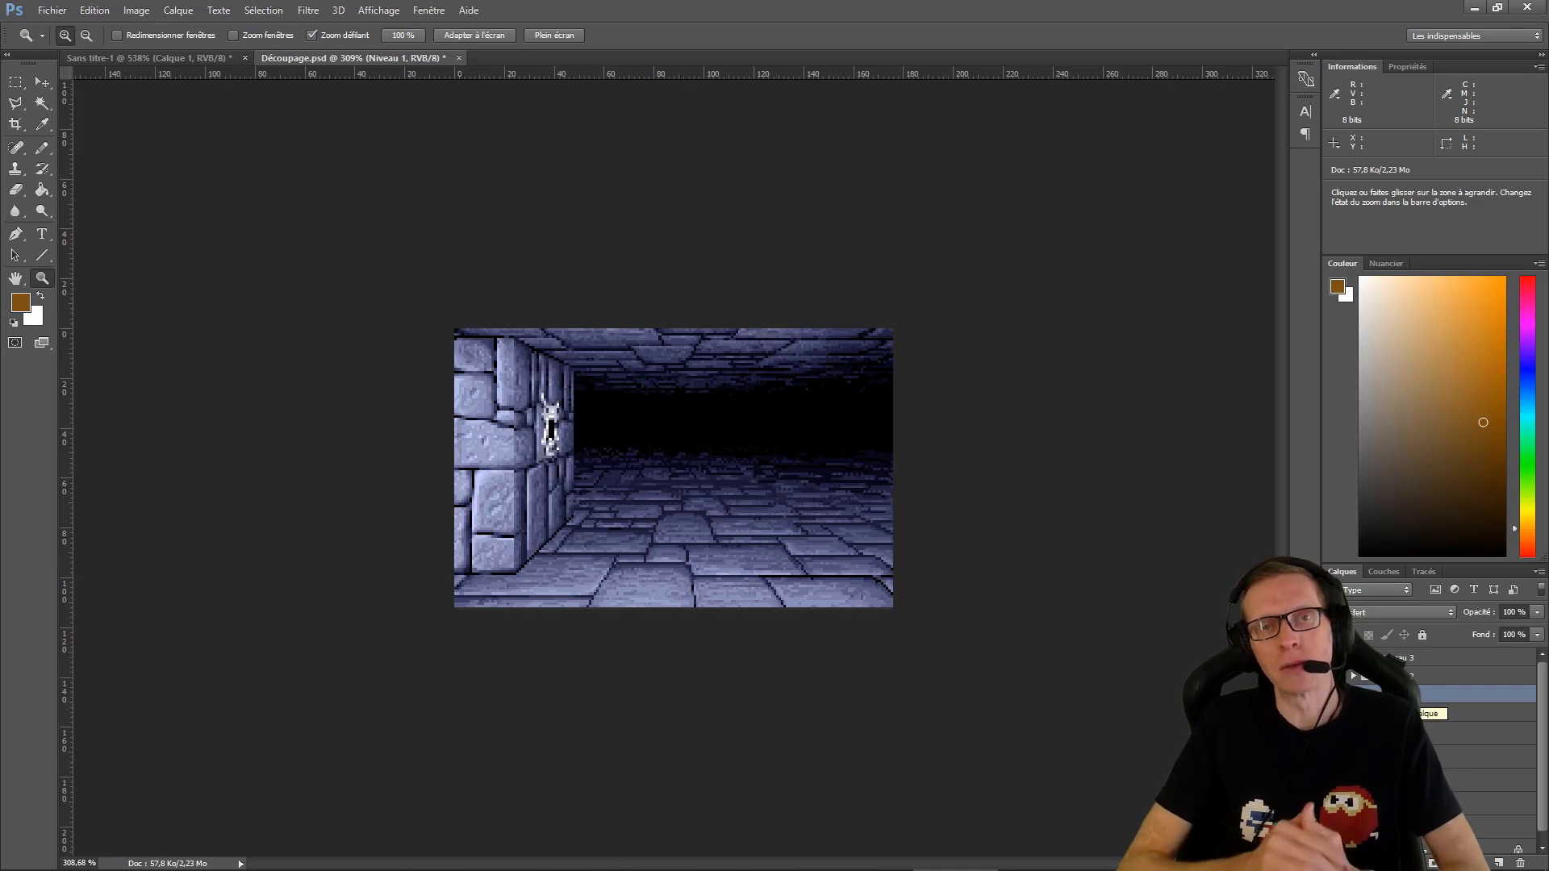